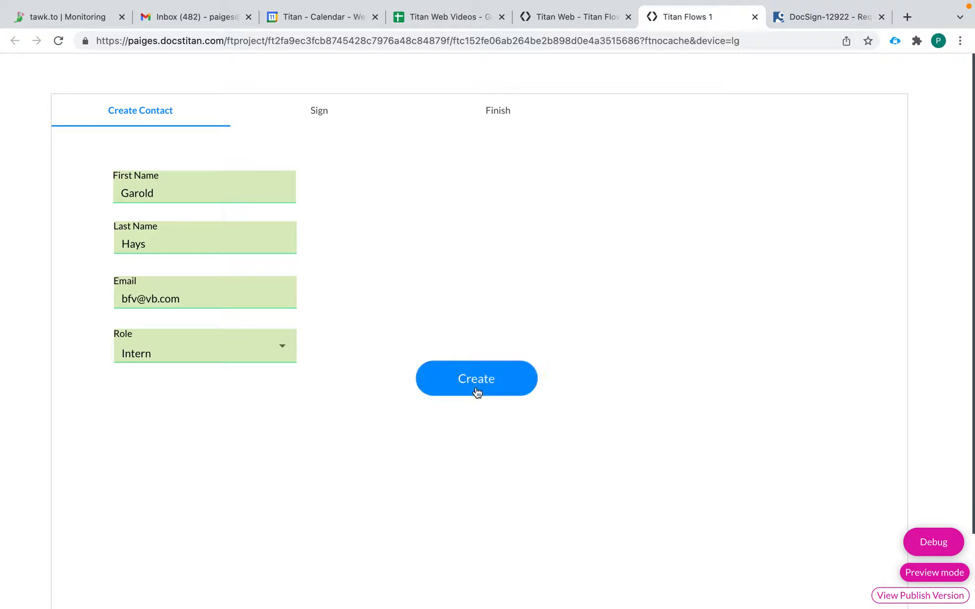
# Step: Submit the new contact in preview with the Intern role selected
pyautogui.click(479, 383)
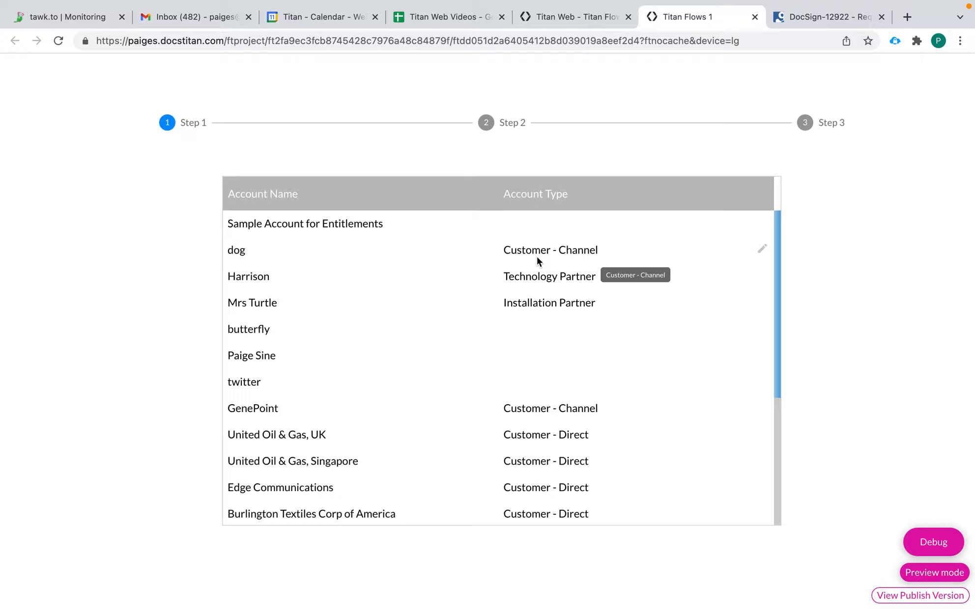
# Step: Go back from the preview to the Titan Web editor
pyautogui.click(586, 19)
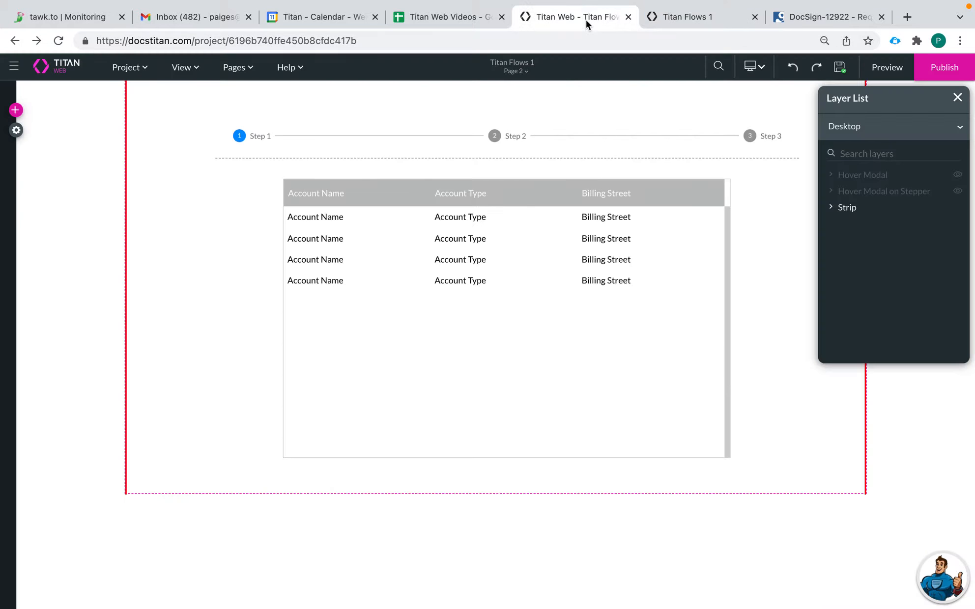
# Step: On the Home page, delete the form's Role dropdown and Create button
pyautogui.click(516, 71)
pyautogui.click(509, 87)
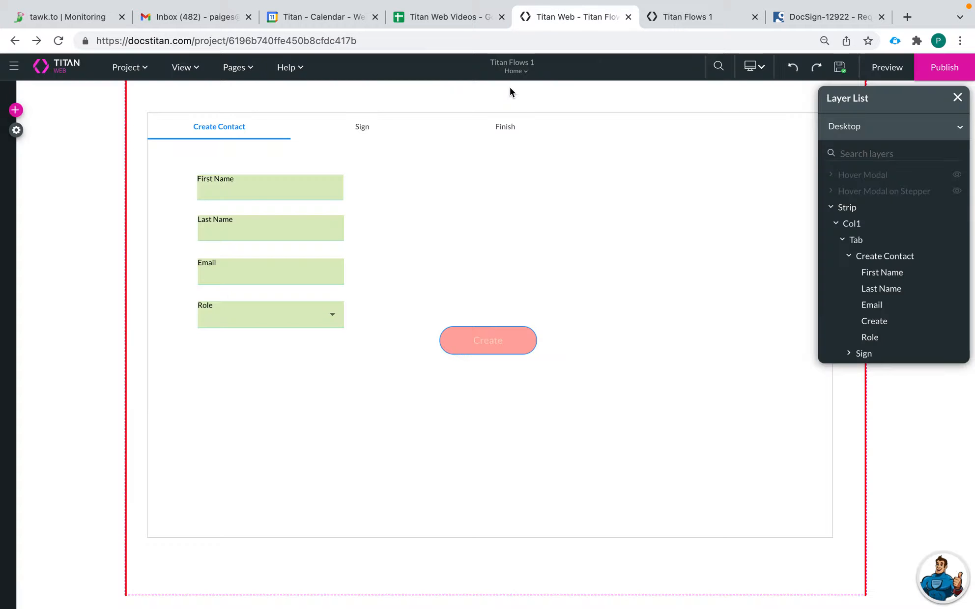
pyautogui.click(464, 345)
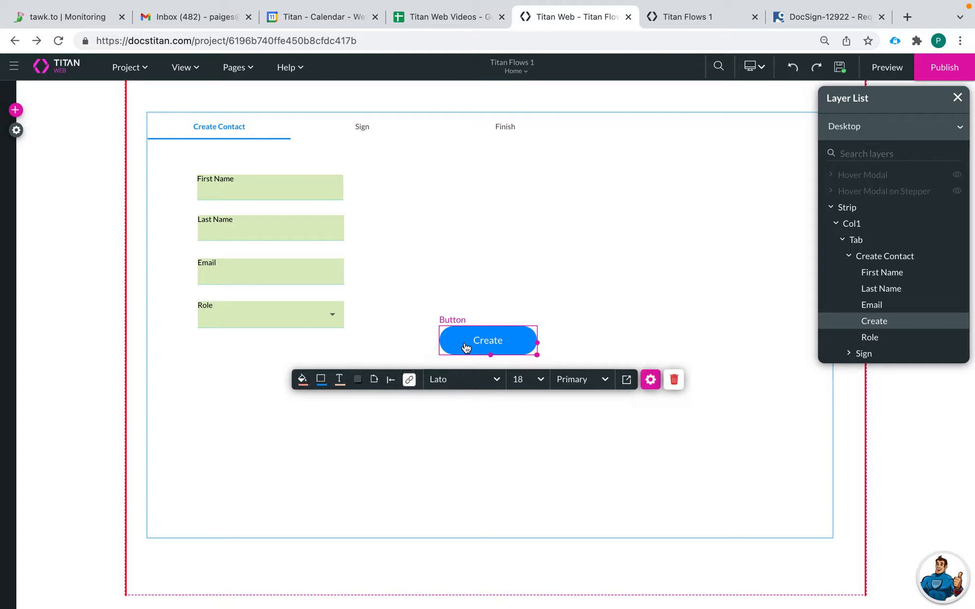
pyautogui.click(322, 318)
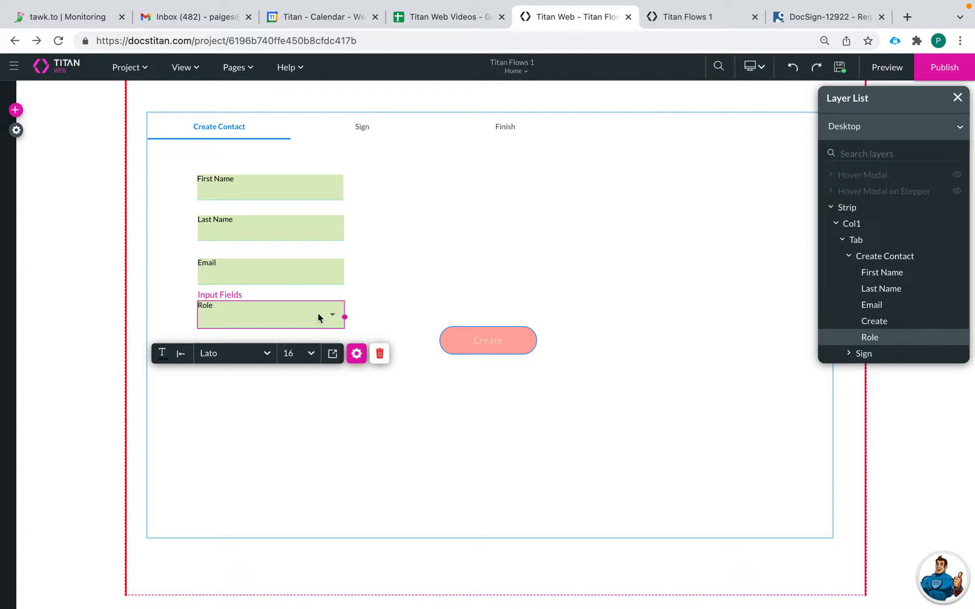
pyautogui.click(379, 353)
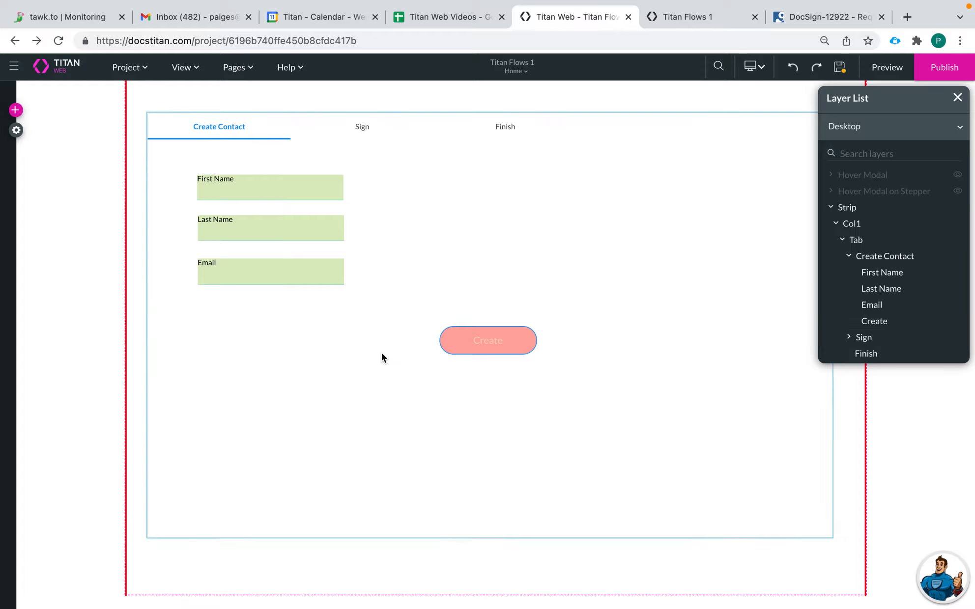
pyautogui.click(489, 349)
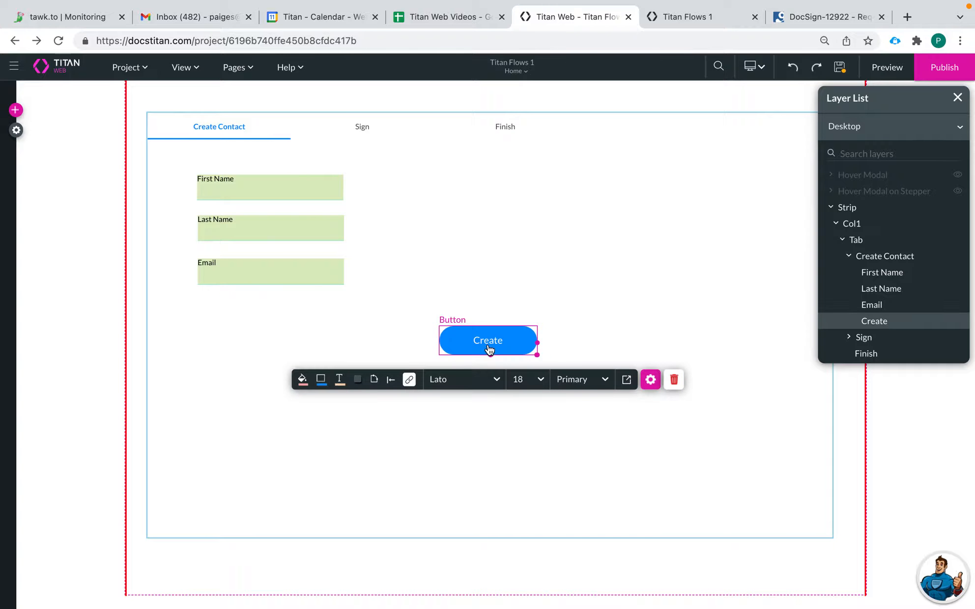
pyautogui.click(674, 381)
# Step: Save, move to Page 2, and delete its account table along with its mapping
pyautogui.click(518, 78)
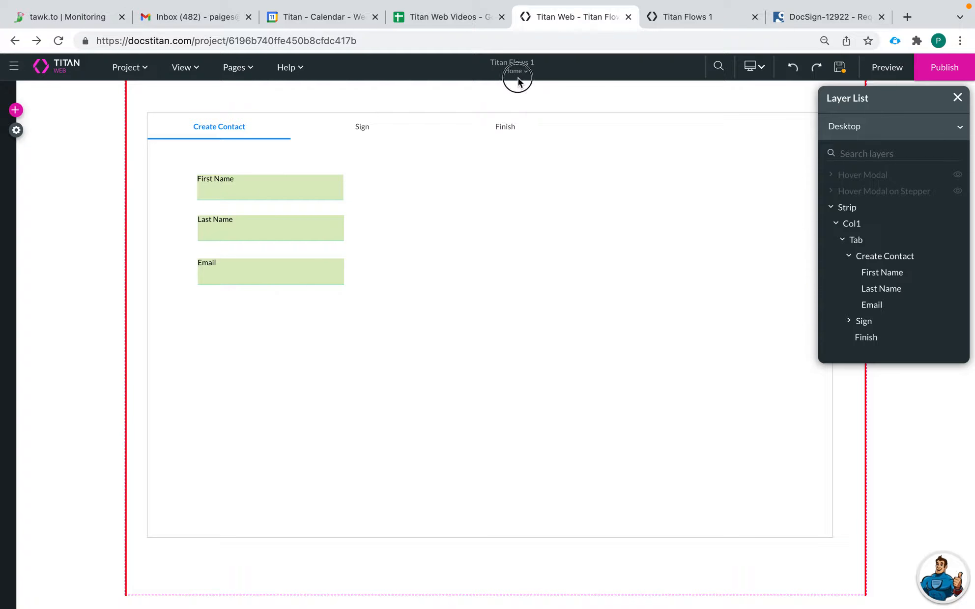
pyautogui.click(507, 105)
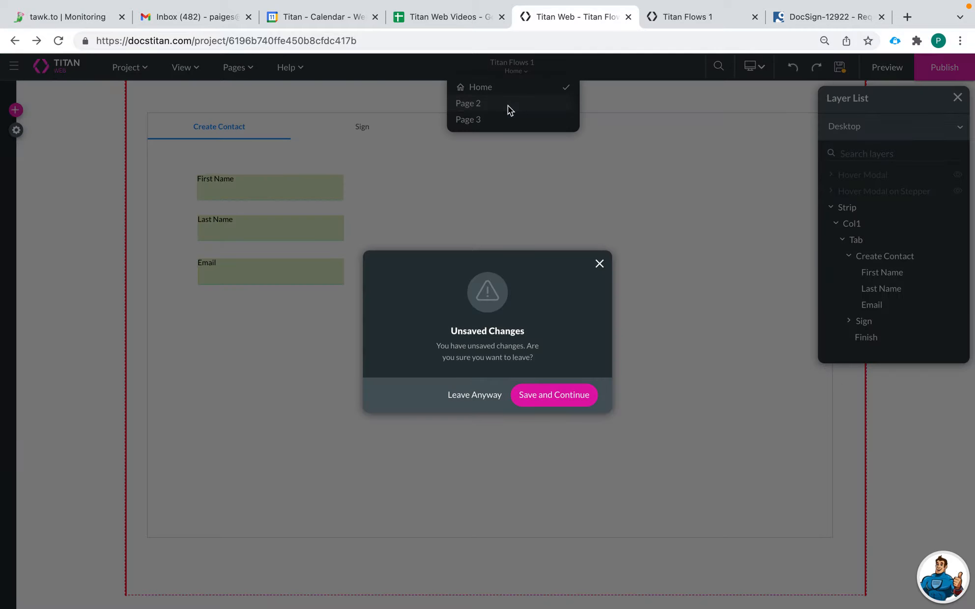
pyautogui.click(534, 398)
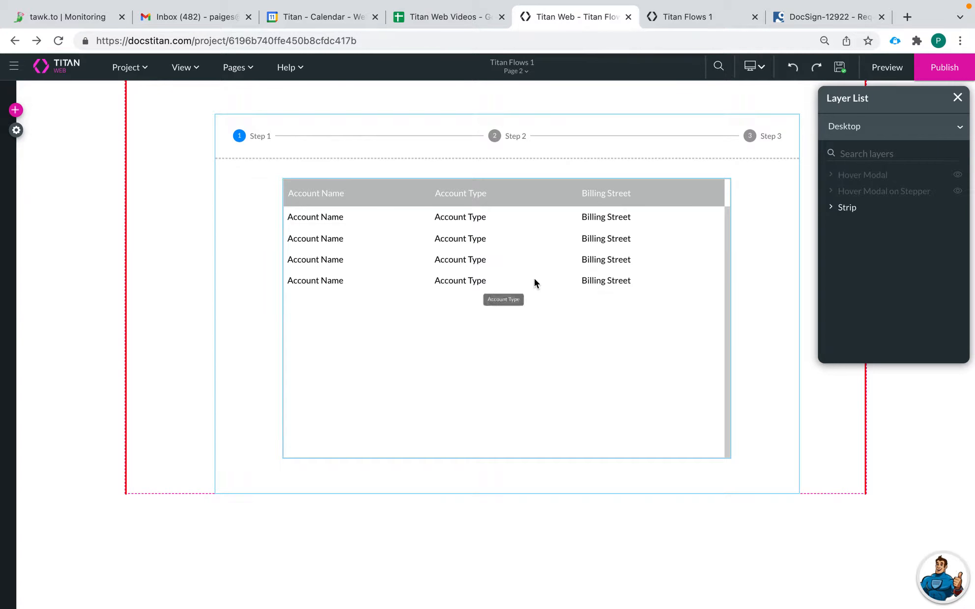
pyautogui.click(531, 266)
pyautogui.click(538, 486)
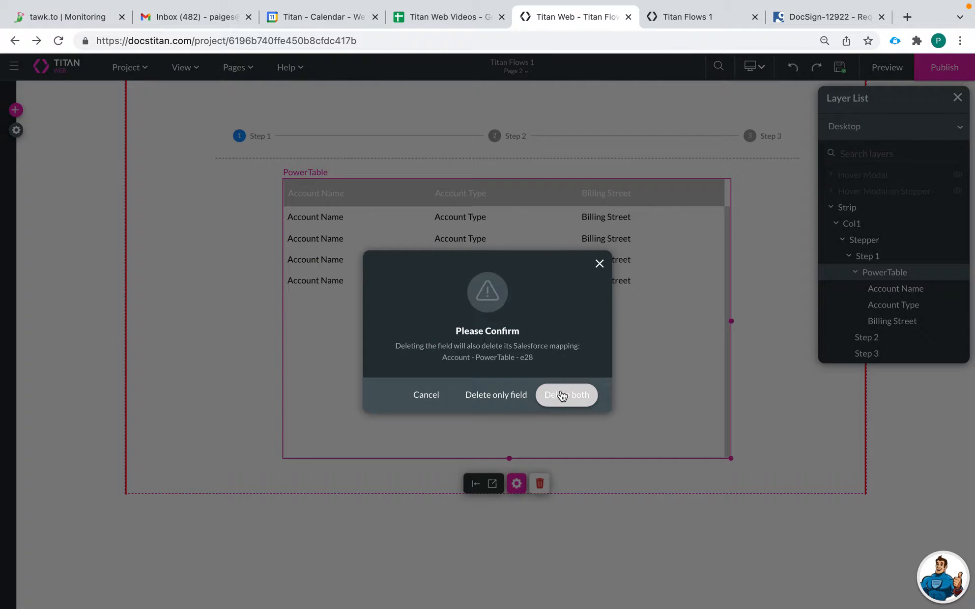
pyautogui.click(561, 394)
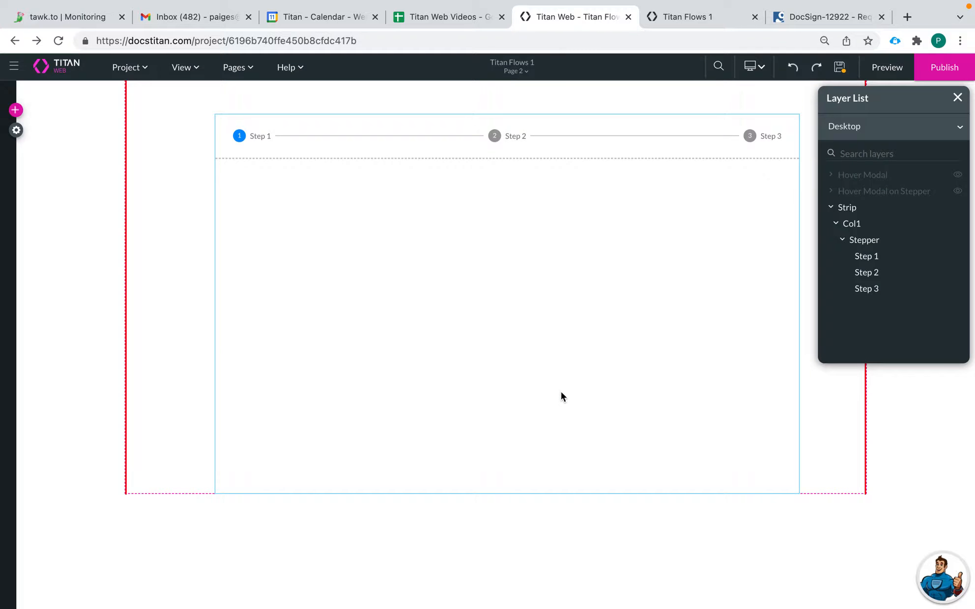
# Step: Drop a Power Table into Step 1 with Account as its Salesforce source
pyautogui.click(17, 131)
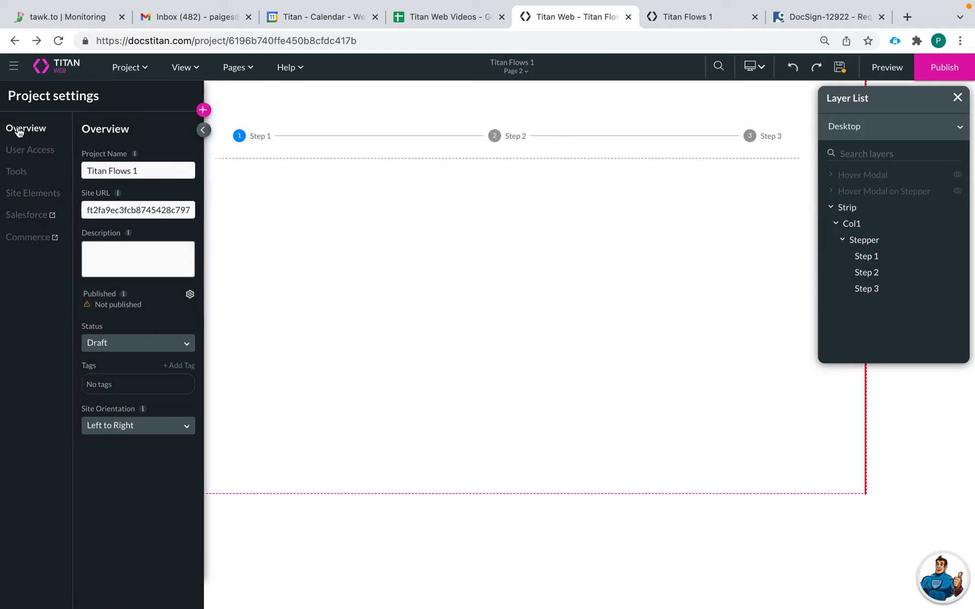
pyautogui.click(21, 171)
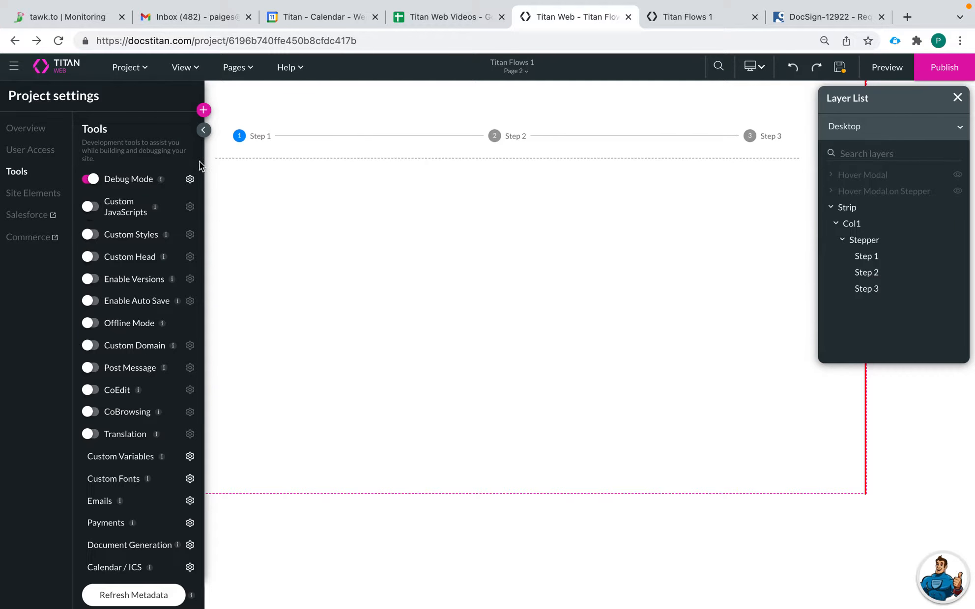
pyautogui.click(204, 114)
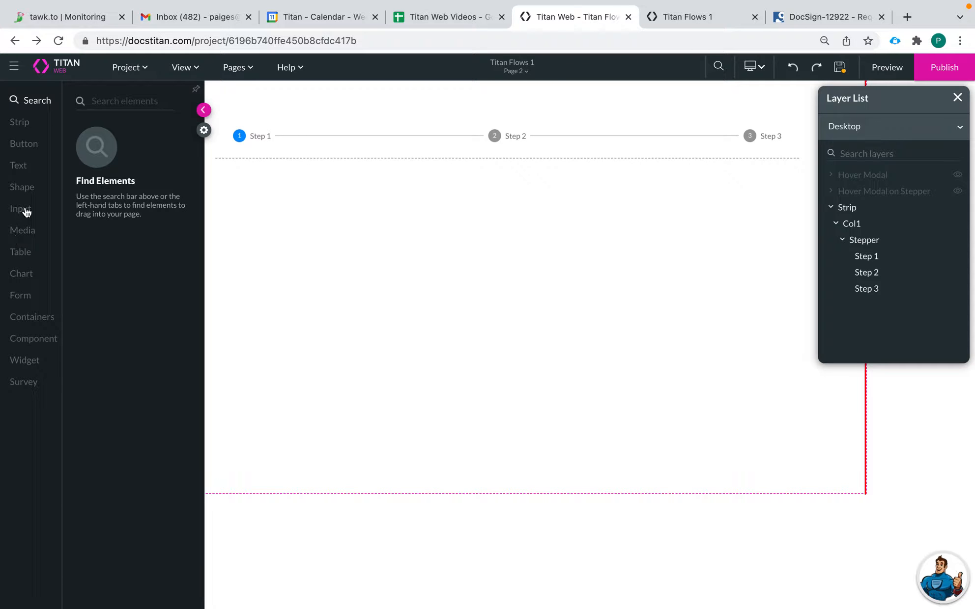
pyautogui.click(20, 251)
pyautogui.moveTo(105, 255); pyautogui.dragTo(461, 251)
pyautogui.click(465, 273)
pyautogui.write('acc')
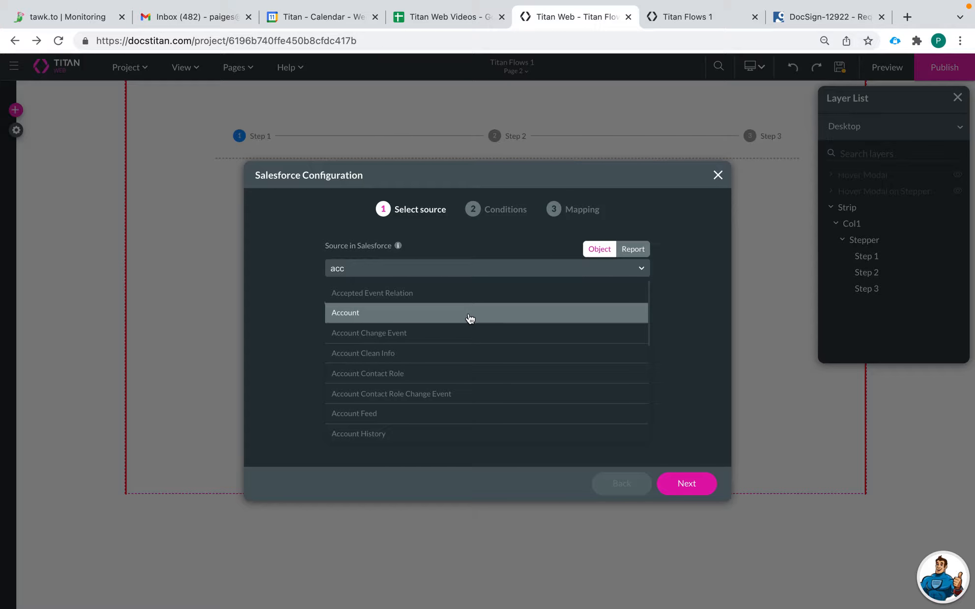
pyautogui.click(465, 317)
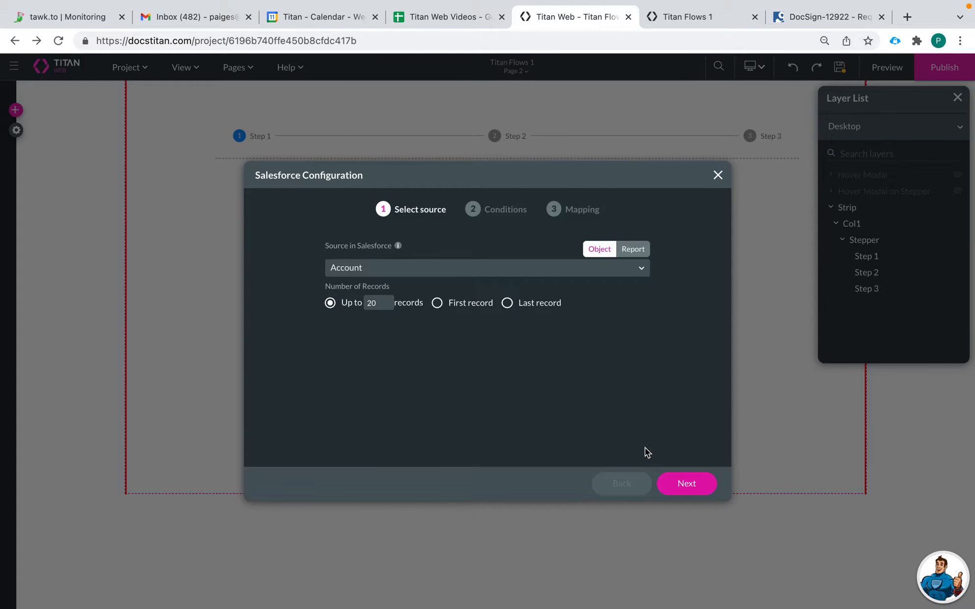
pyautogui.click(689, 484)
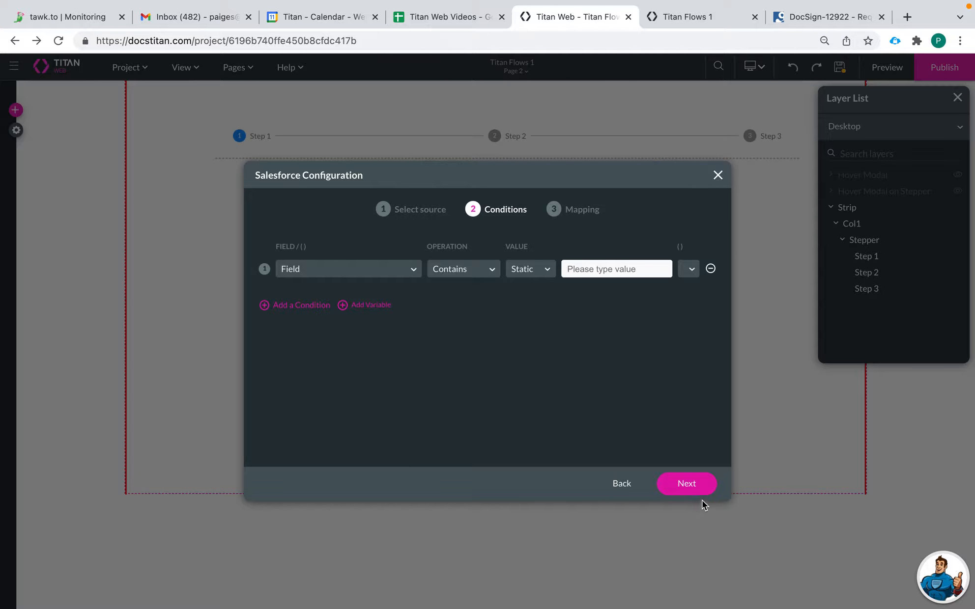
pyautogui.click(697, 487)
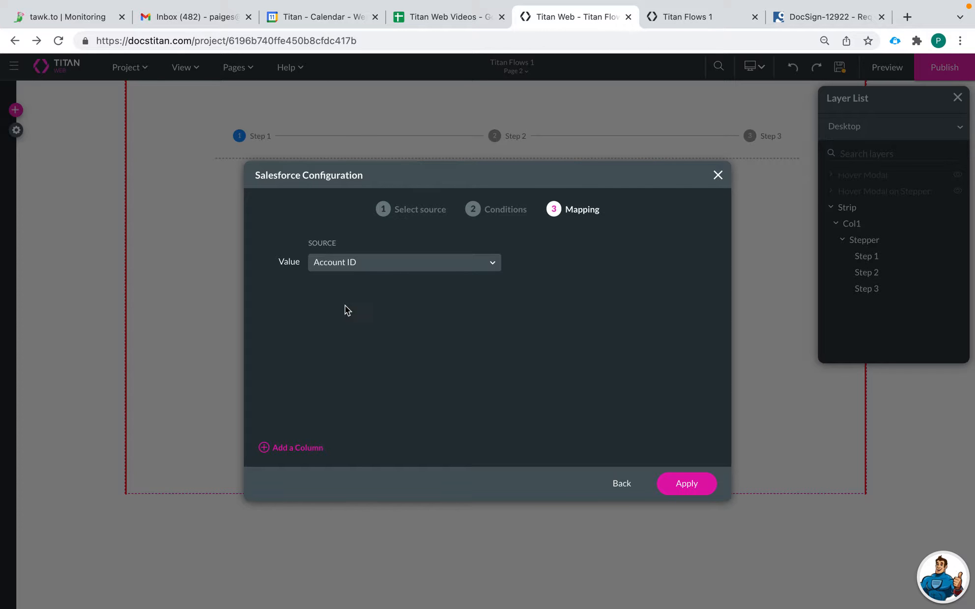
# Step: Map three table columns: Account Name, Account Type and Billing Street
pyautogui.click(294, 448)
pyautogui.click(415, 296)
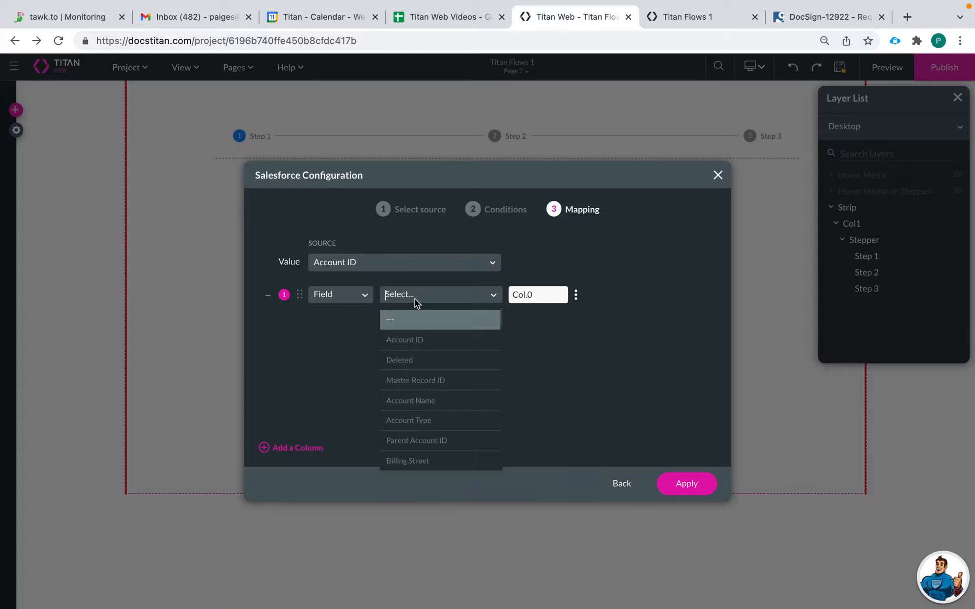
pyautogui.write('na')
pyautogui.click(422, 318)
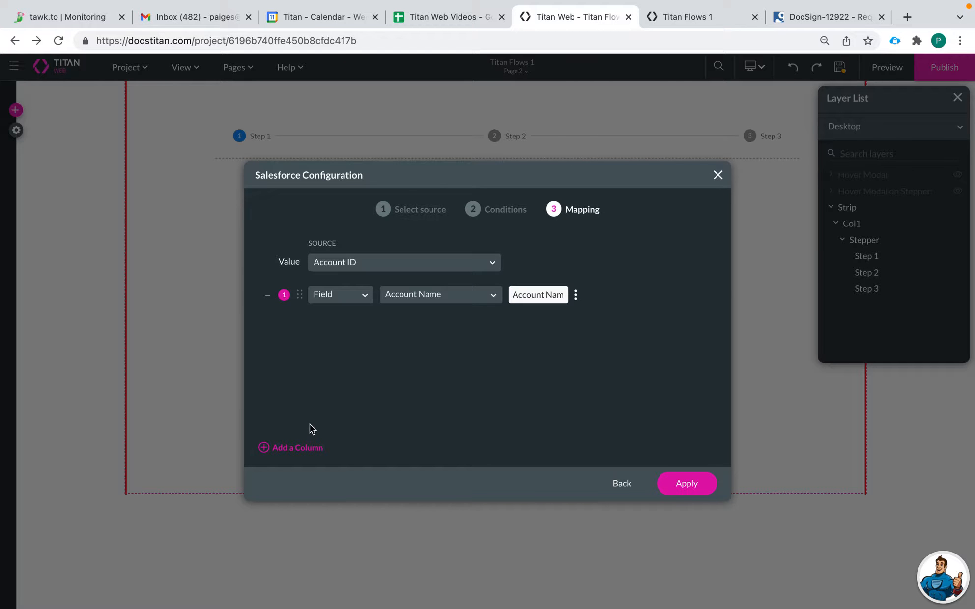
pyautogui.click(303, 448)
pyautogui.click(395, 321)
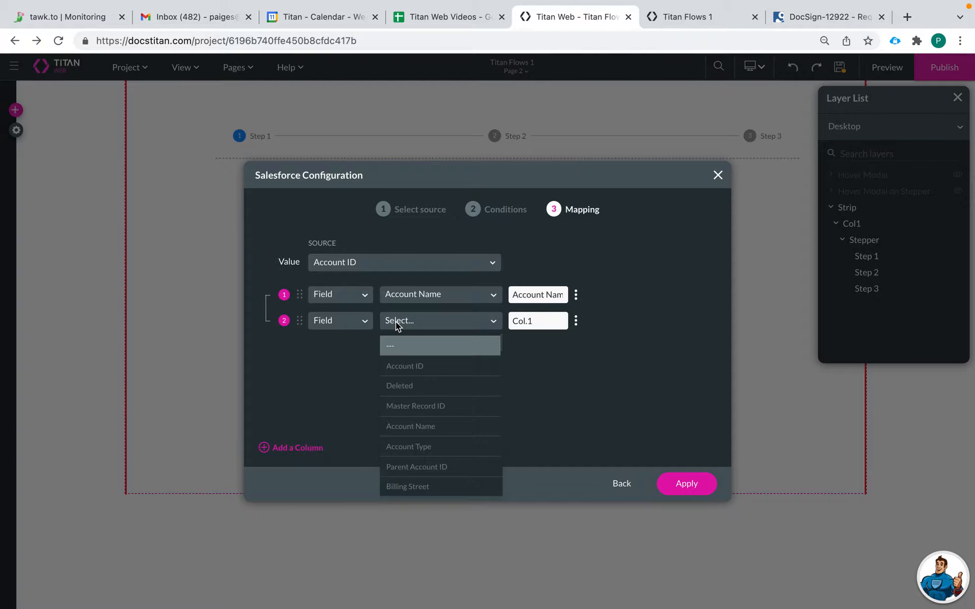
pyautogui.write('t Typ')
pyautogui.click(425, 349)
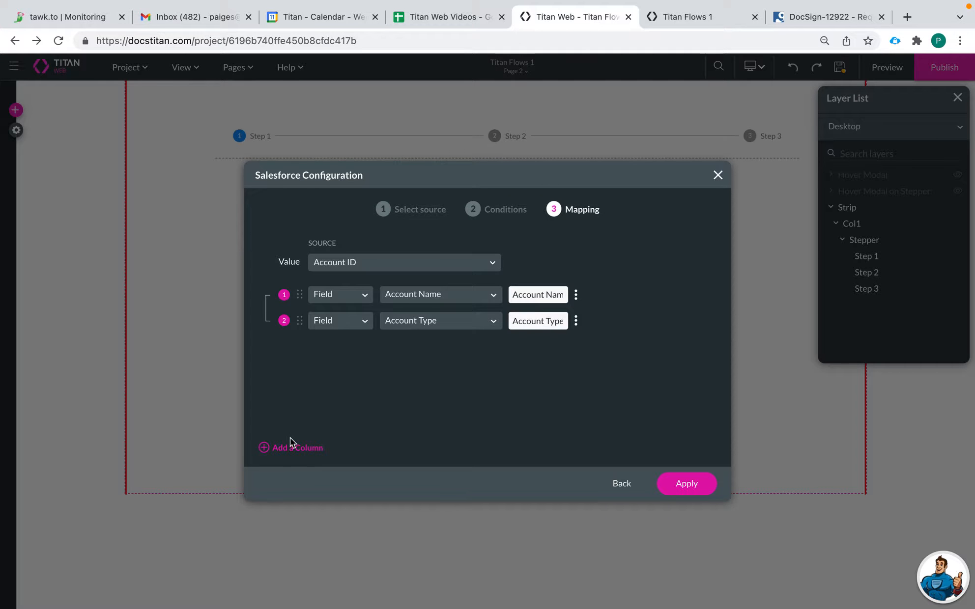
pyautogui.click(291, 445)
pyautogui.click(434, 345)
pyautogui.write('b')
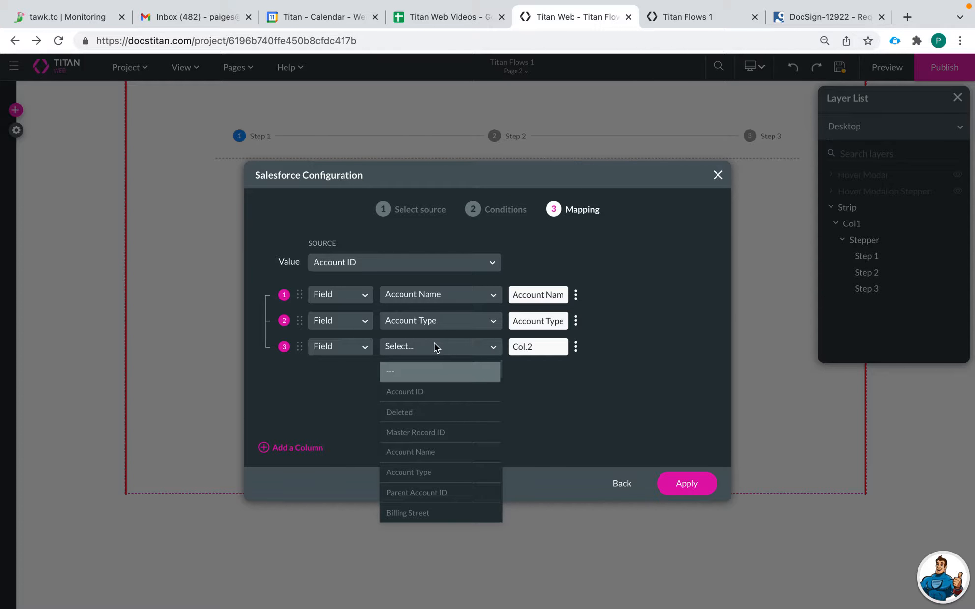
pyautogui.write('il')
pyautogui.click(439, 373)
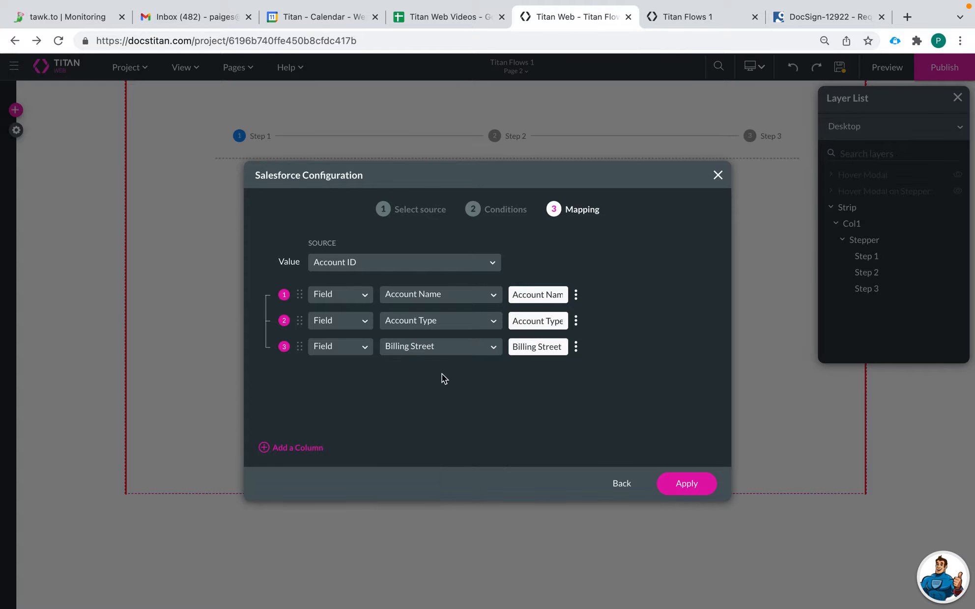
# Step: Apply the table configuration, then widen and centre the table within Step 1
pyautogui.click(690, 488)
pyautogui.moveTo(572, 364); pyautogui.dragTo(443, 314)
pyautogui.moveTo(500, 295); pyautogui.dragTo(750, 289)
pyautogui.moveTo(562, 253); pyautogui.dragTo(557, 252)
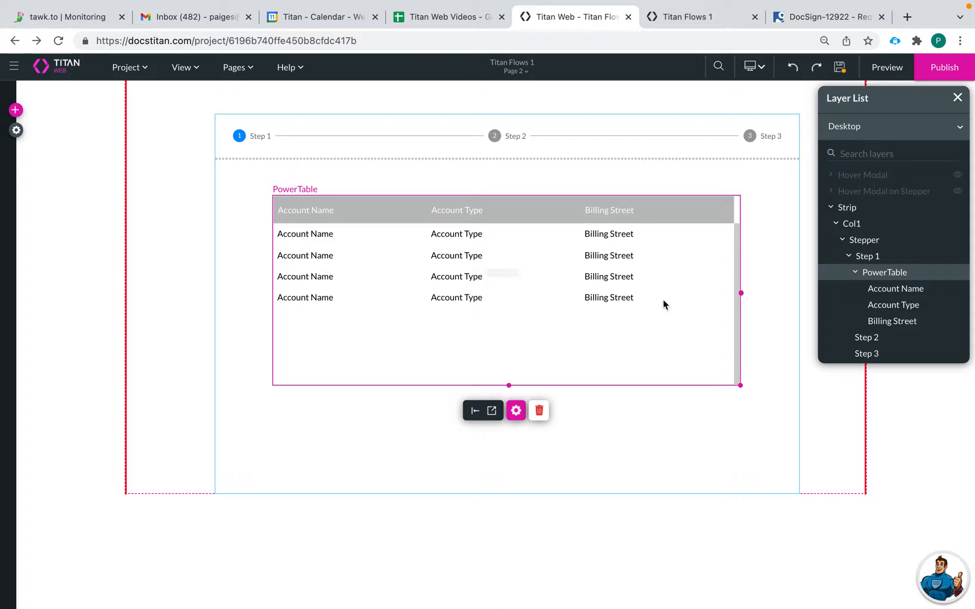
# Step: Save Page 2 and switch to the Home page
pyautogui.click(515, 71)
pyautogui.click(501, 89)
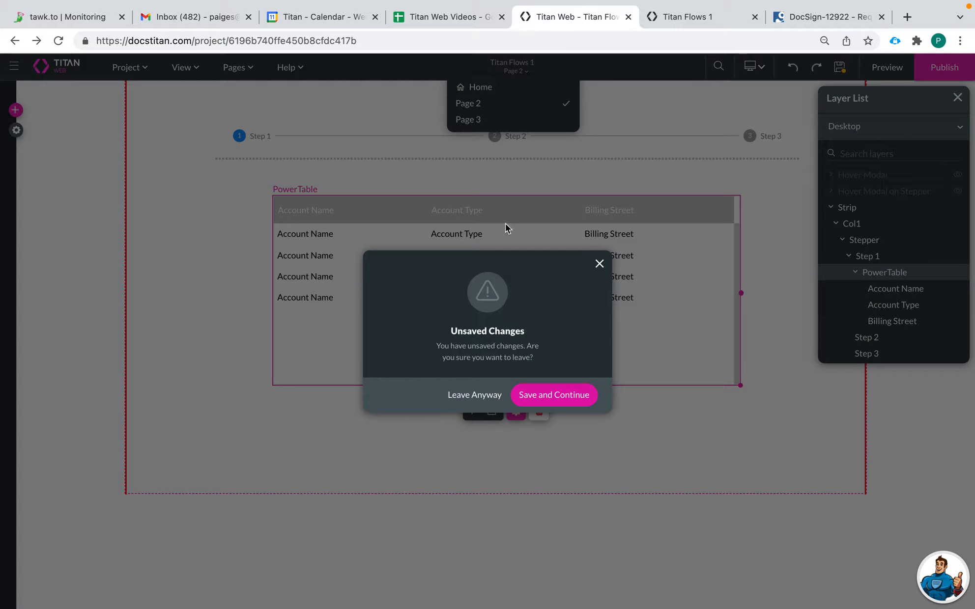
pyautogui.click(549, 401)
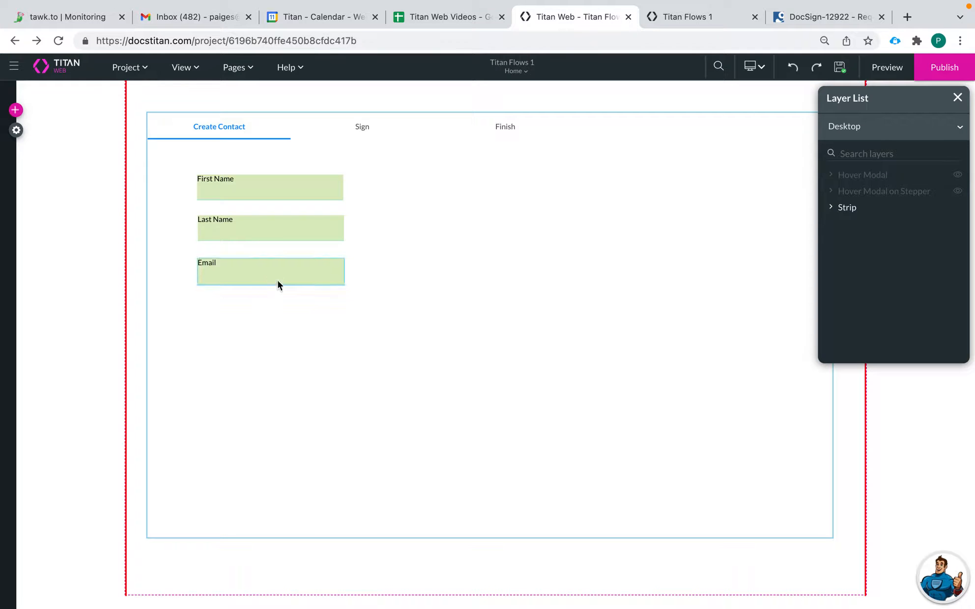
# Step: Place a Drop Down input field below Email on the Create Contact form
pyautogui.click(275, 281)
pyautogui.click(15, 109)
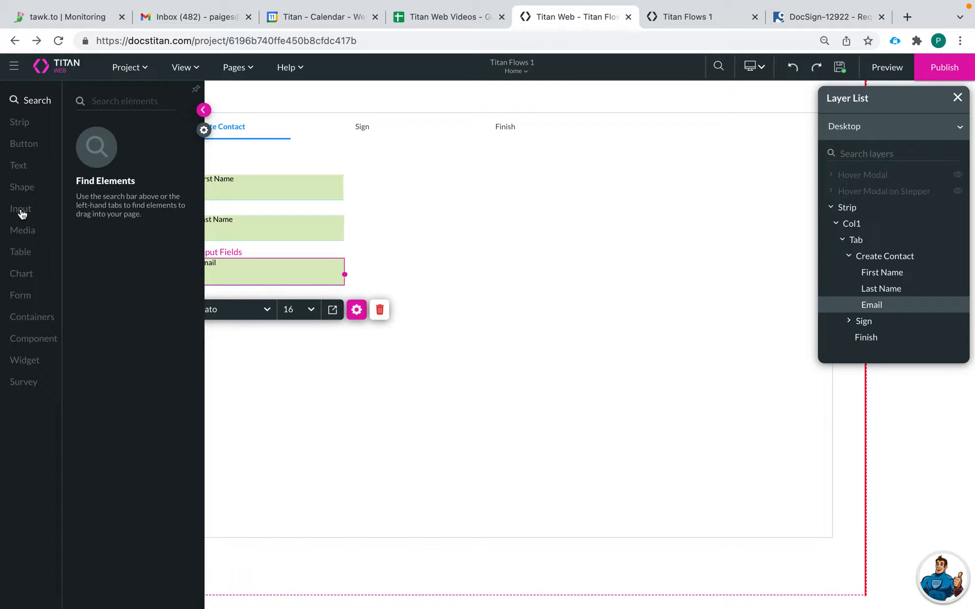
pyautogui.click(20, 209)
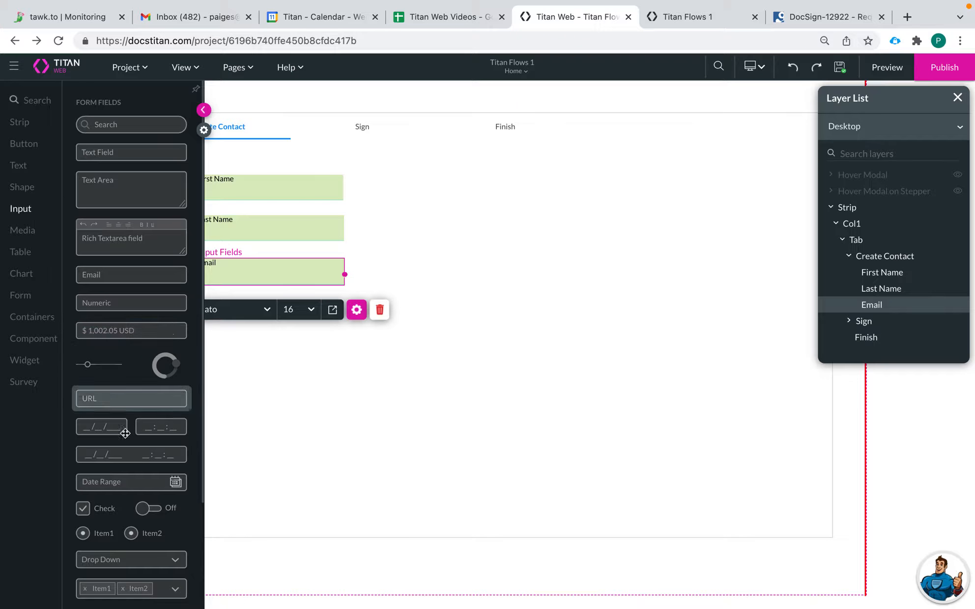
pyautogui.moveTo(118, 564); pyautogui.dragTo(240, 332)
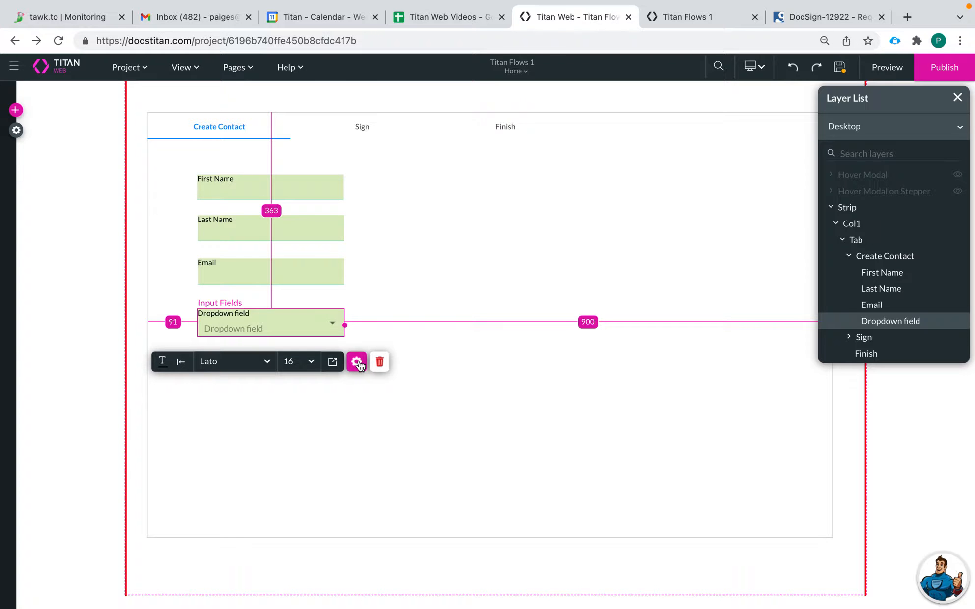
# Step: Label the new dropdown 'Role' and clear its placeholder text
pyautogui.click(356, 363)
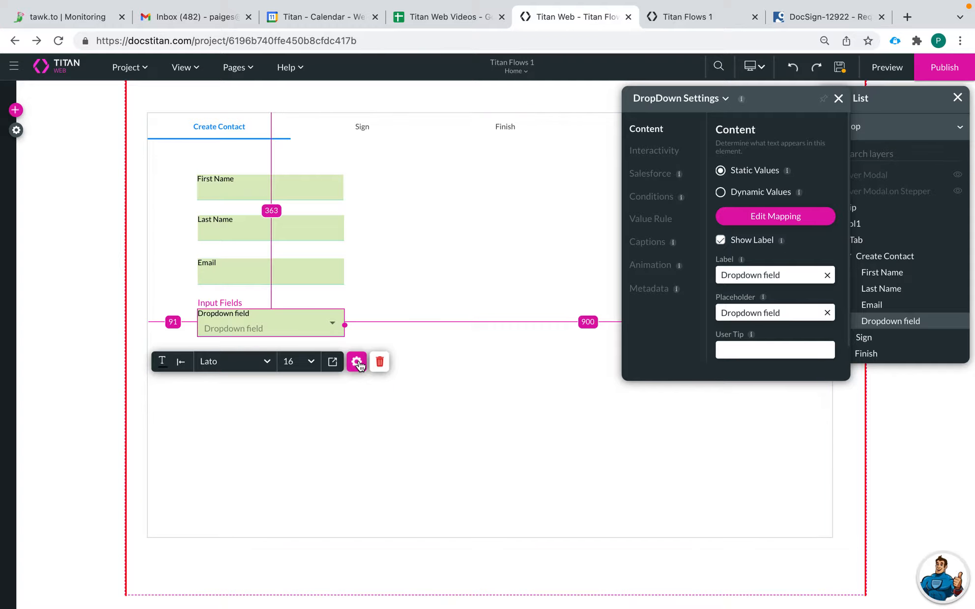
pyautogui.click(827, 275)
pyautogui.write('ROle')
pyautogui.press('BackSpace')
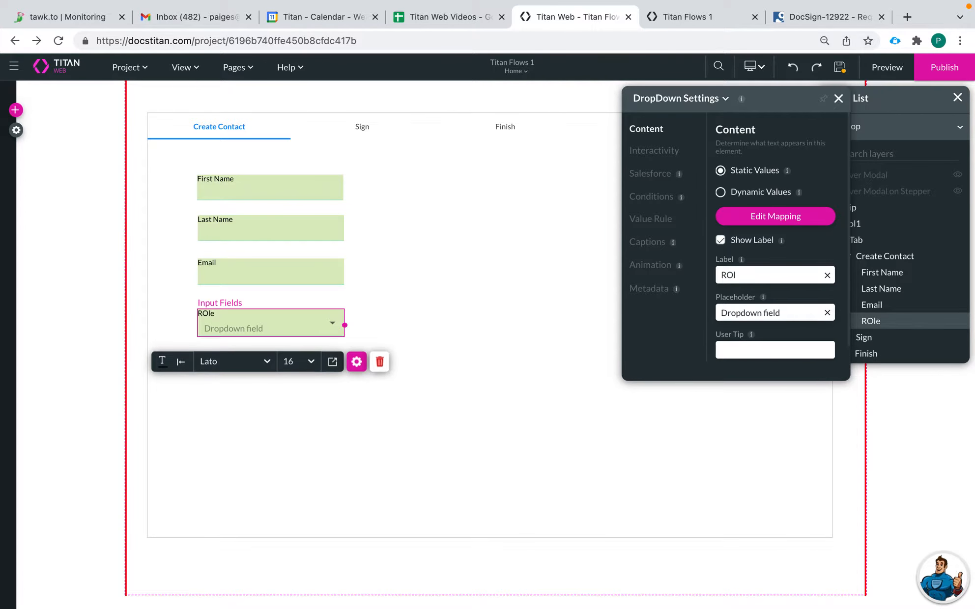
pyautogui.click(827, 312)
# Step: Set the dropdown's choices to Manager and Intern, removing the third item
pyautogui.click(775, 216)
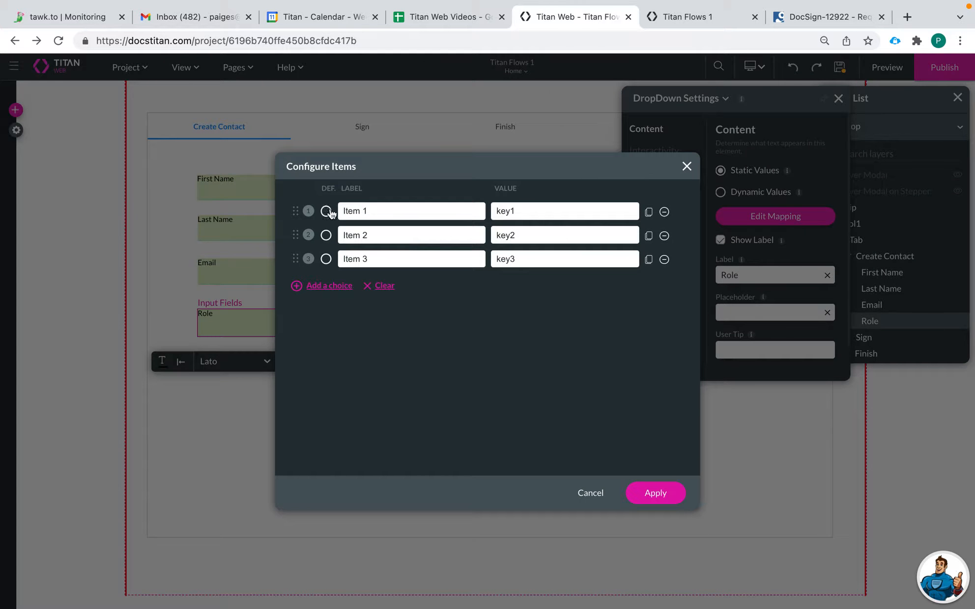
pyautogui.moveTo(389, 210); pyautogui.dragTo(304, 206)
pyautogui.write('A')
pyautogui.write('anager')
pyautogui.moveTo(381, 235); pyautogui.dragTo(314, 235)
pyautogui.write('Inter')
pyautogui.click(665, 260)
pyautogui.doubleClick(525, 205)
pyautogui.write('Manager')
pyautogui.doubleClick(521, 235)
pyautogui.write('Ma')
pyautogui.press('BackSpace')
pyautogui.press('BackSpace')
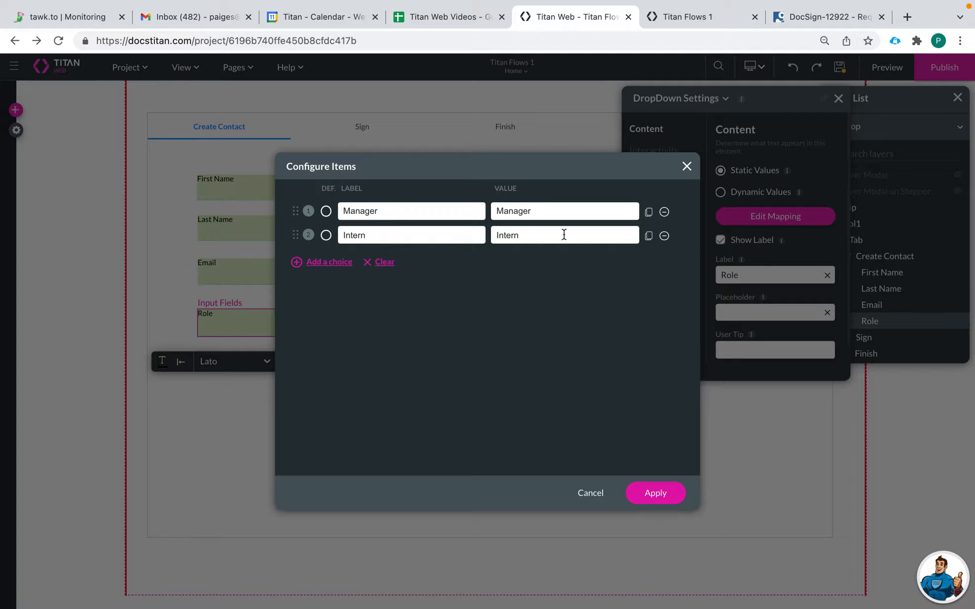
pyautogui.click(657, 496)
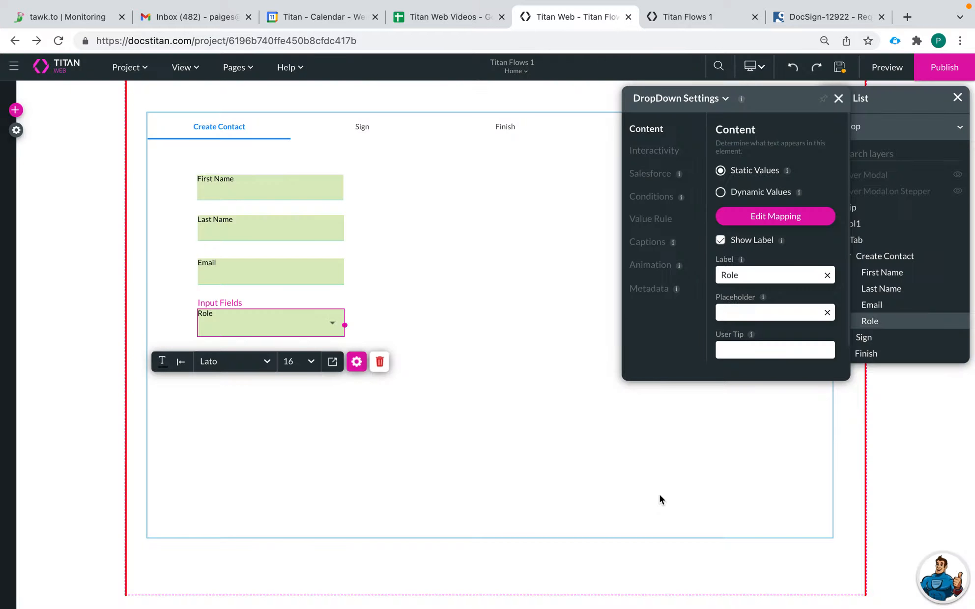
# Step: Nudge the Role dropdown into place and open the page elements library
pyautogui.moveTo(301, 332); pyautogui.dragTo(301, 325)
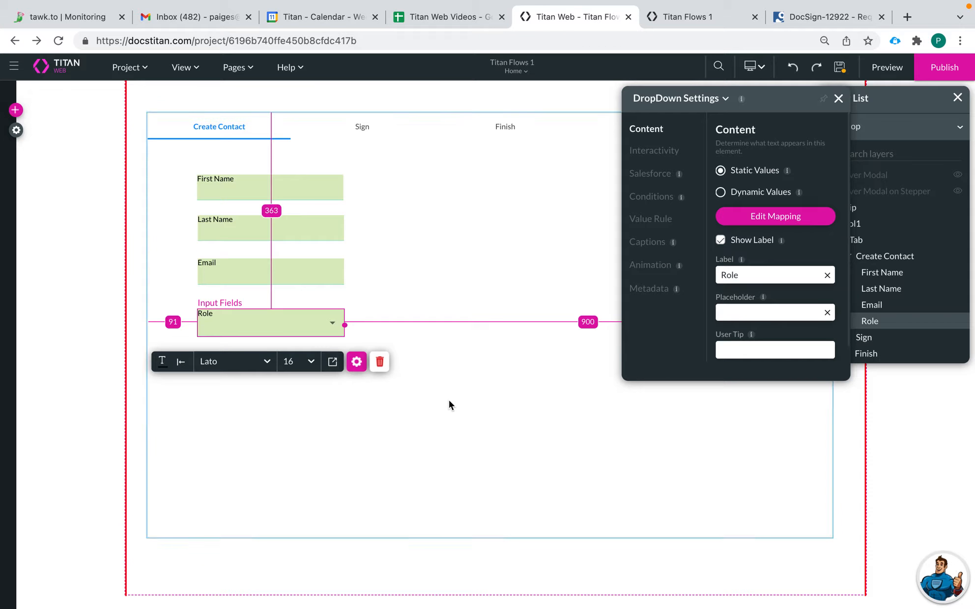
pyautogui.click(450, 405)
pyautogui.click(17, 111)
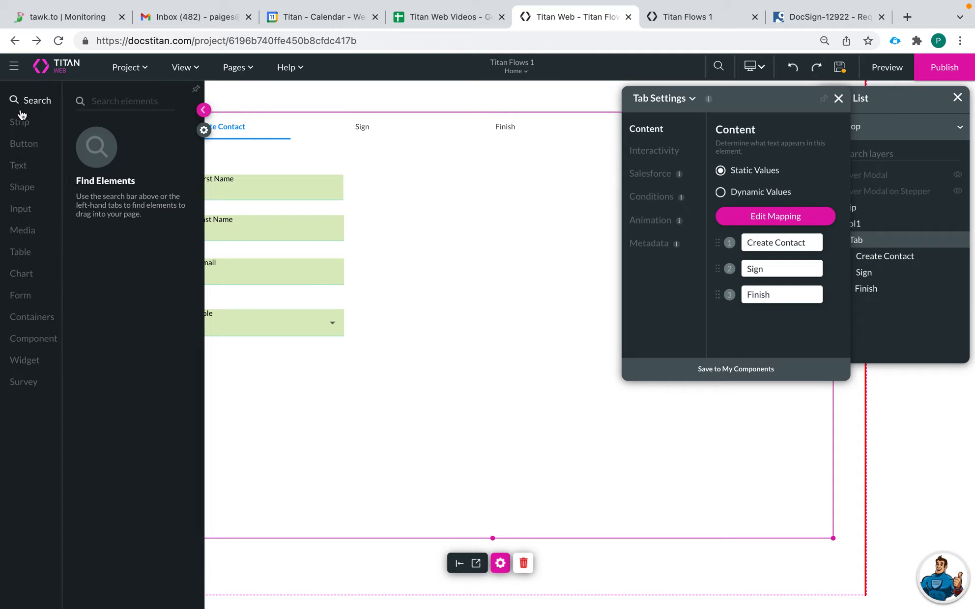
# Step: Drop a Primary button below the Role dropdown and relabel it Next
pyautogui.click(22, 143)
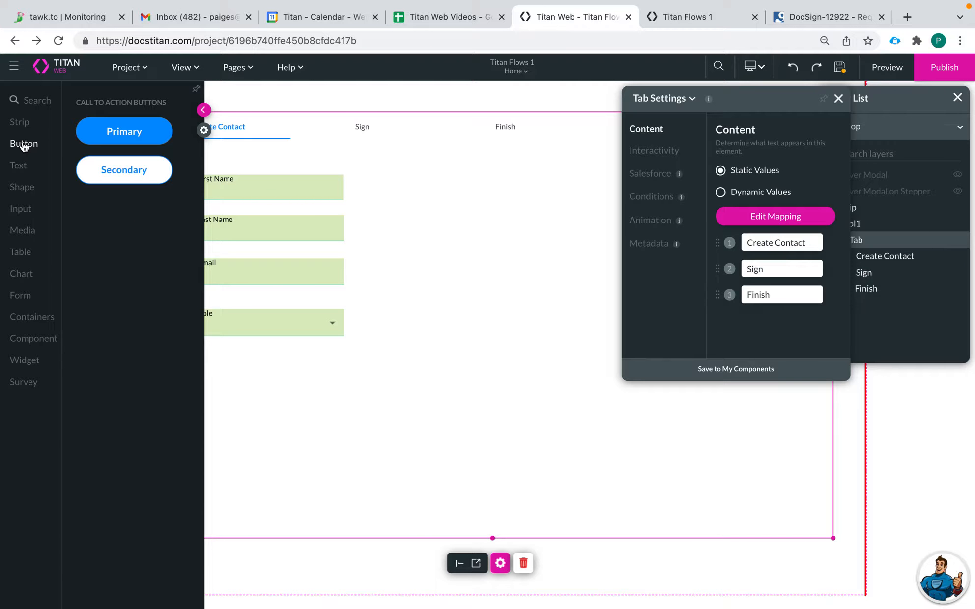
pyautogui.moveTo(123, 131); pyautogui.dragTo(464, 388)
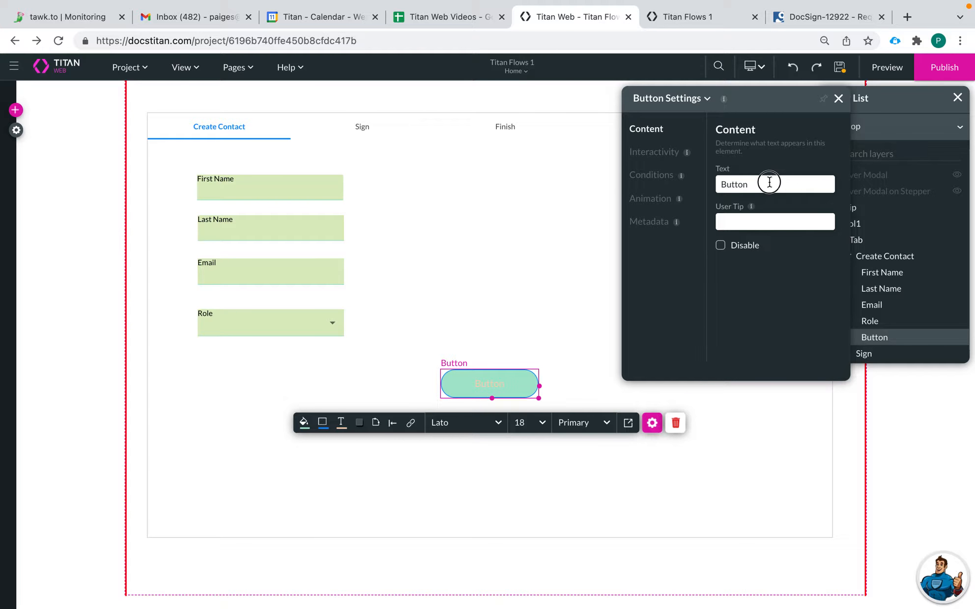
pyautogui.moveTo(767, 185); pyautogui.dragTo(692, 183)
pyautogui.write('Nec')
pyautogui.press('BackSpace')
pyautogui.click(410, 424)
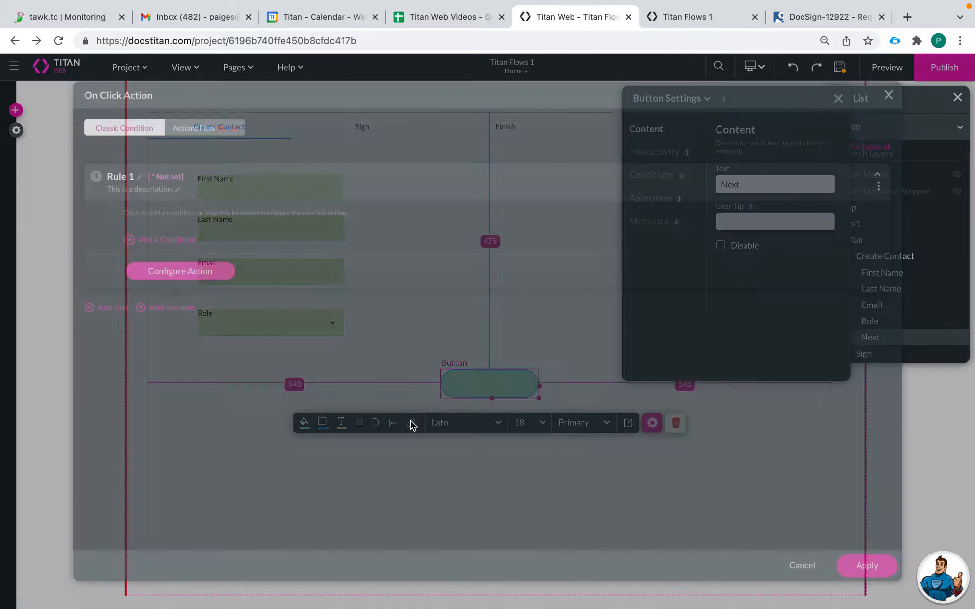
pyautogui.click(209, 131)
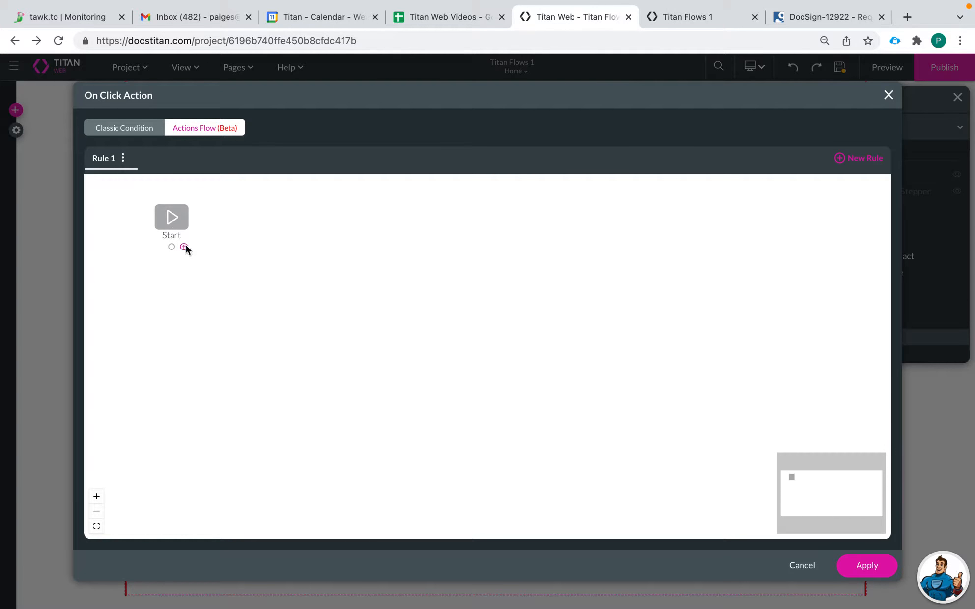
pyautogui.click(186, 245)
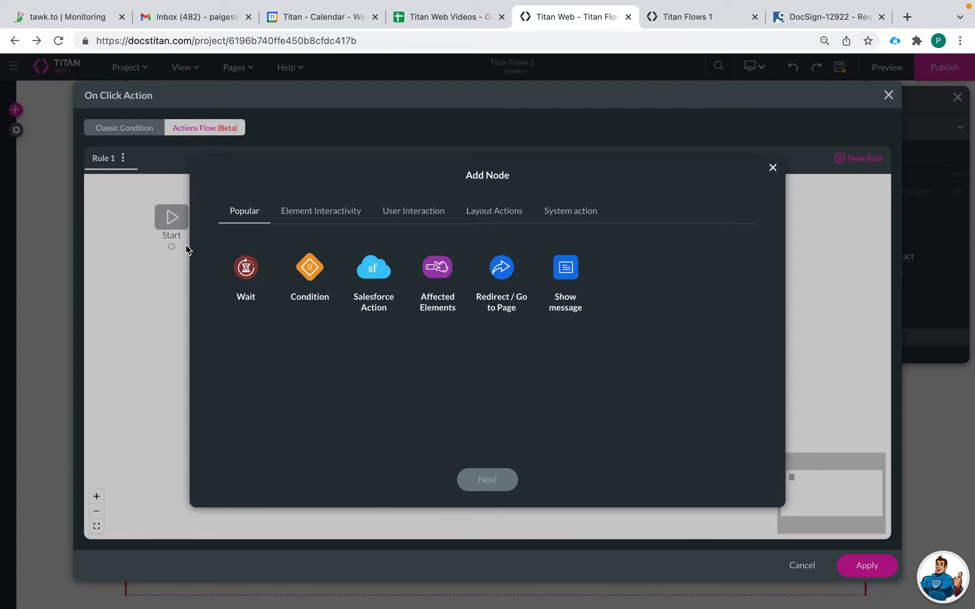
pyautogui.click(772, 168)
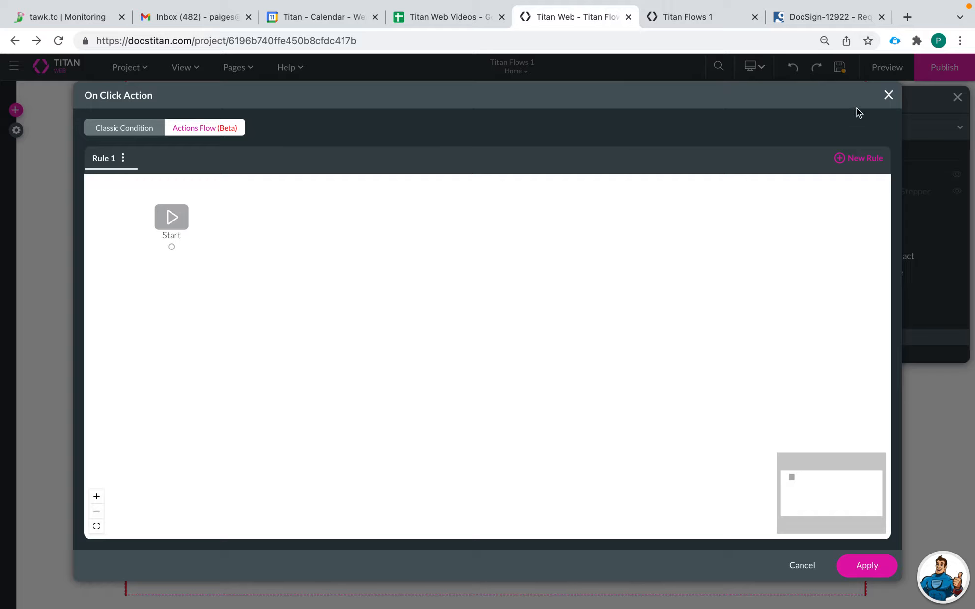
pyautogui.click(888, 95)
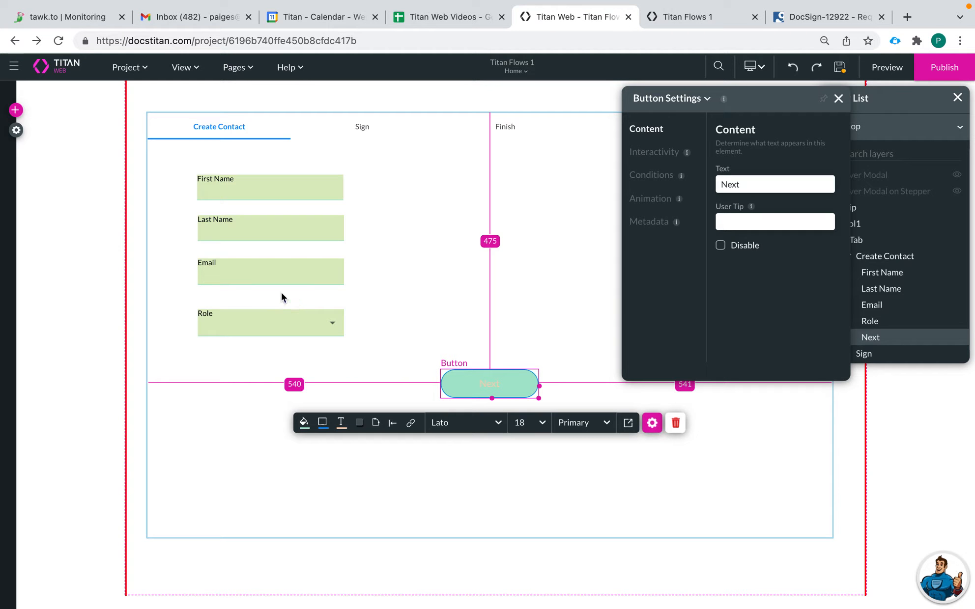
pyautogui.click(246, 69)
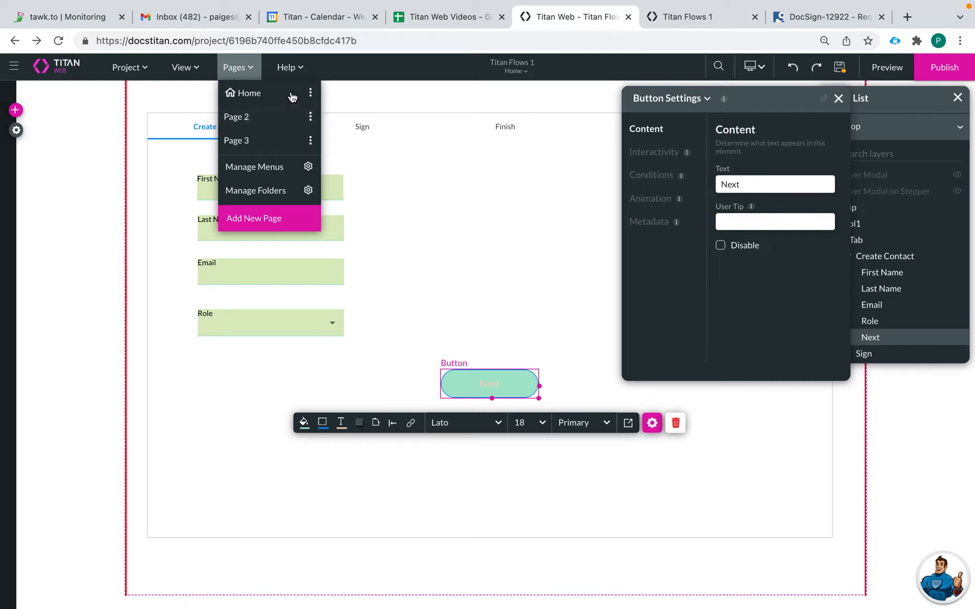
pyautogui.click(310, 92)
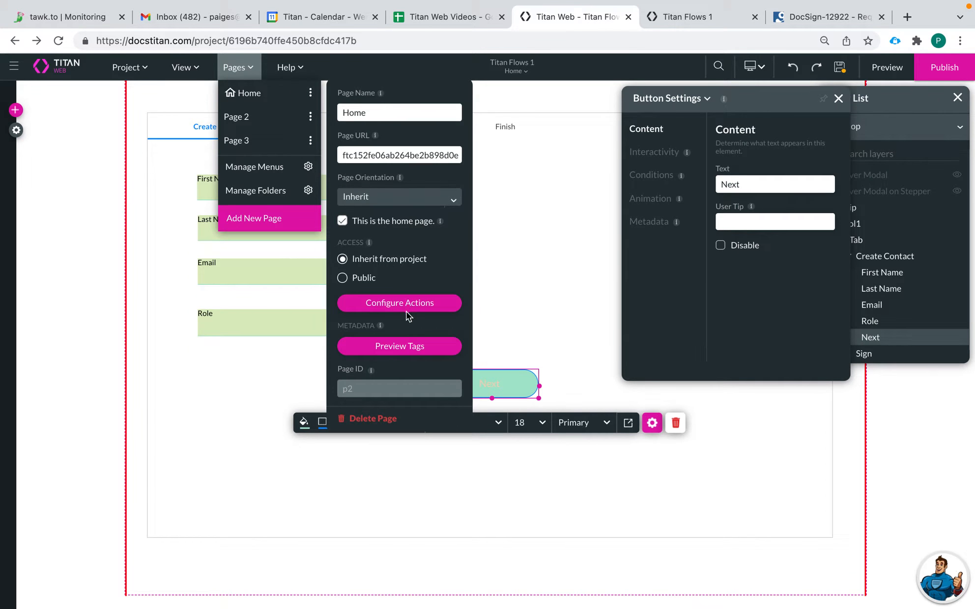
pyautogui.click(400, 307)
pyautogui.click(203, 342)
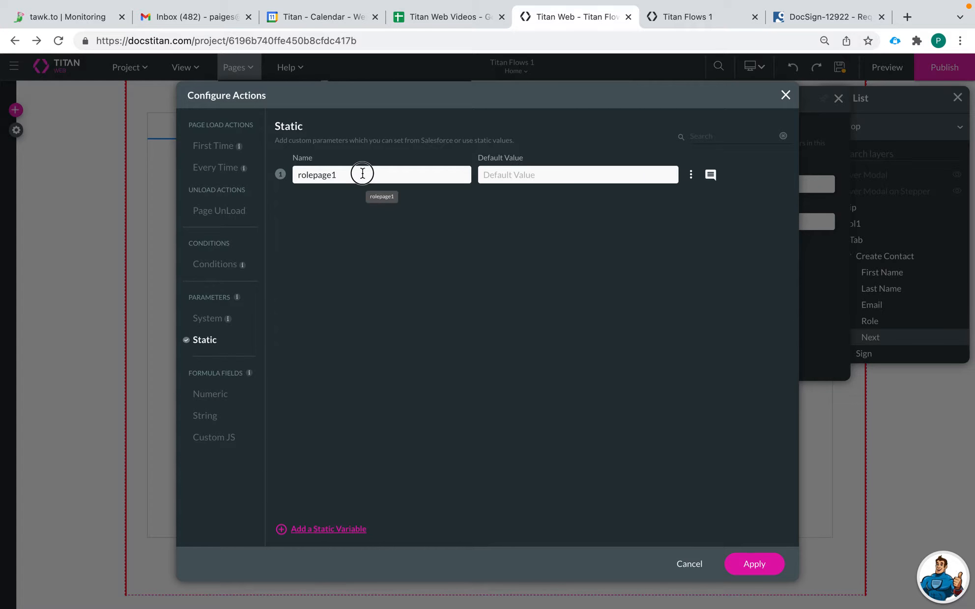
pyautogui.moveTo(363, 174); pyautogui.dragTo(294, 174)
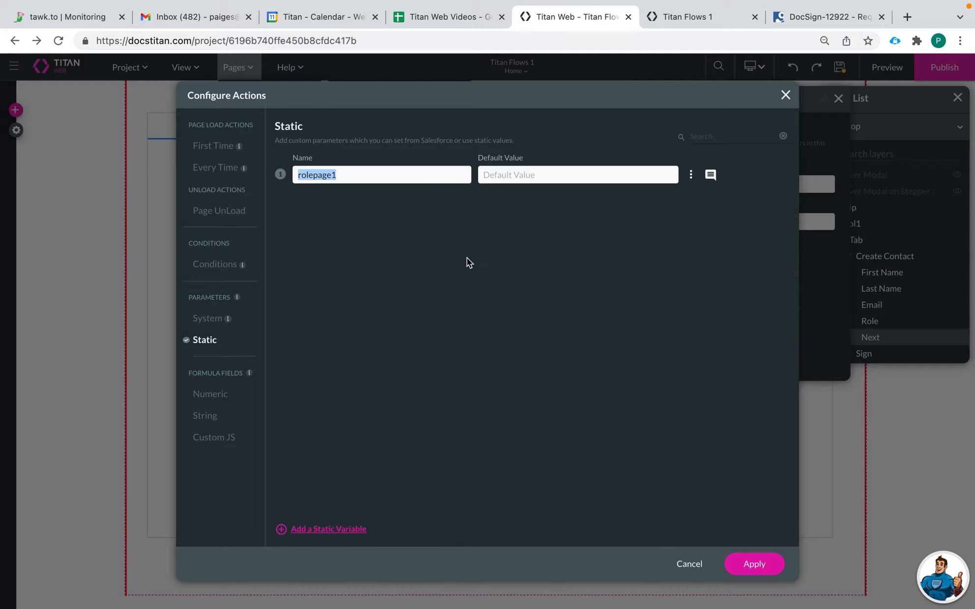
pyautogui.click(755, 564)
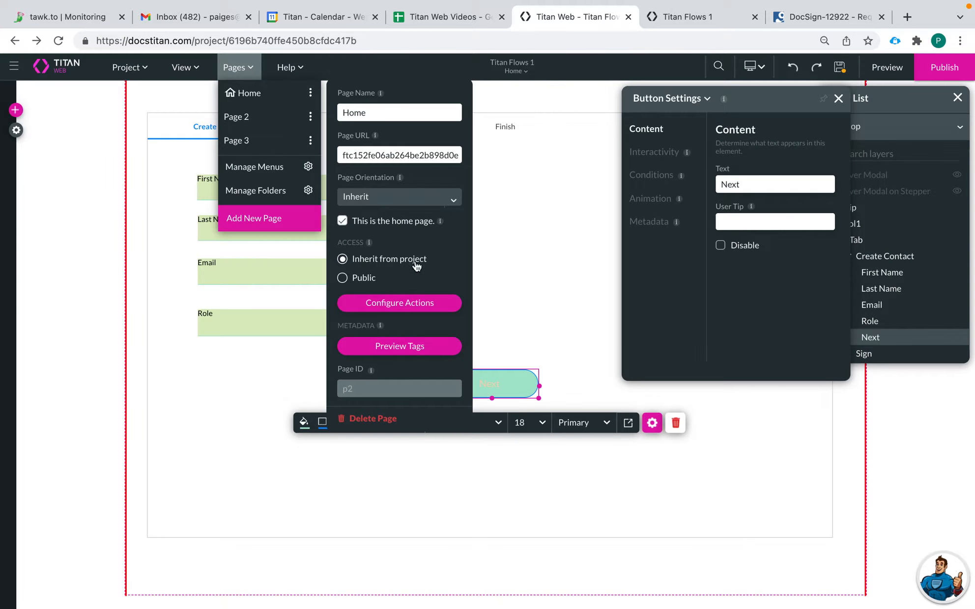
pyautogui.click(310, 118)
pyautogui.click(310, 118)
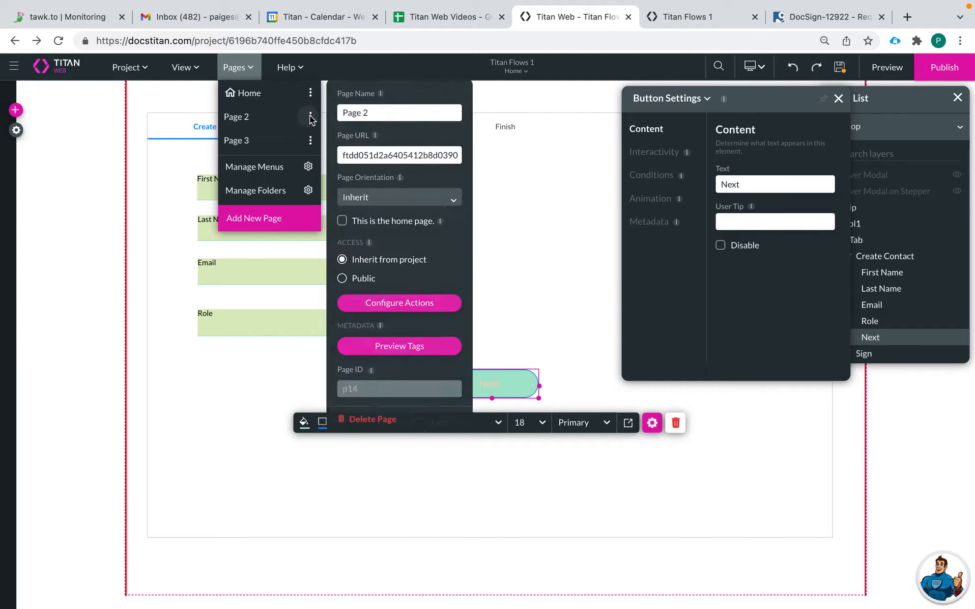
pyautogui.click(407, 301)
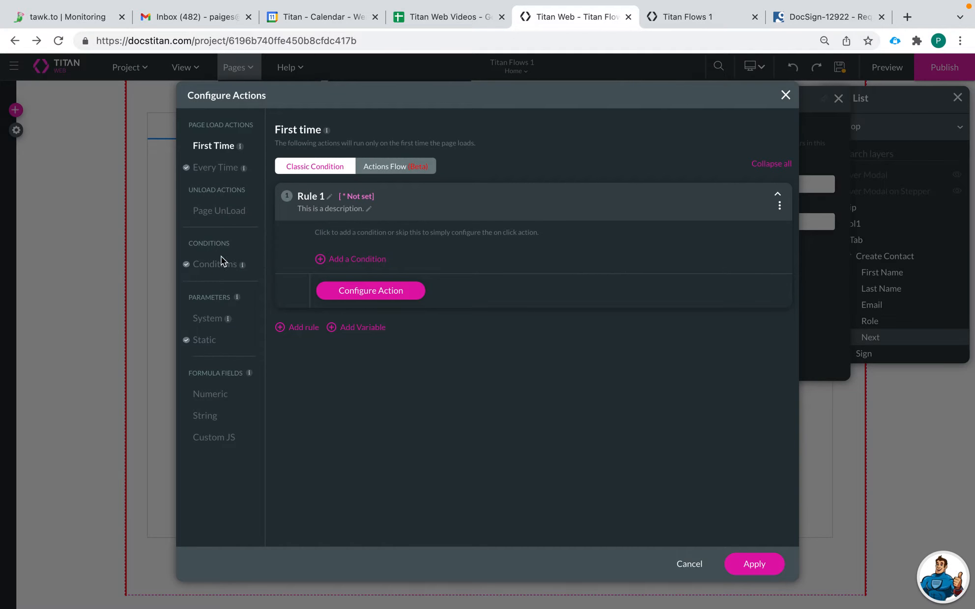
pyautogui.click(206, 340)
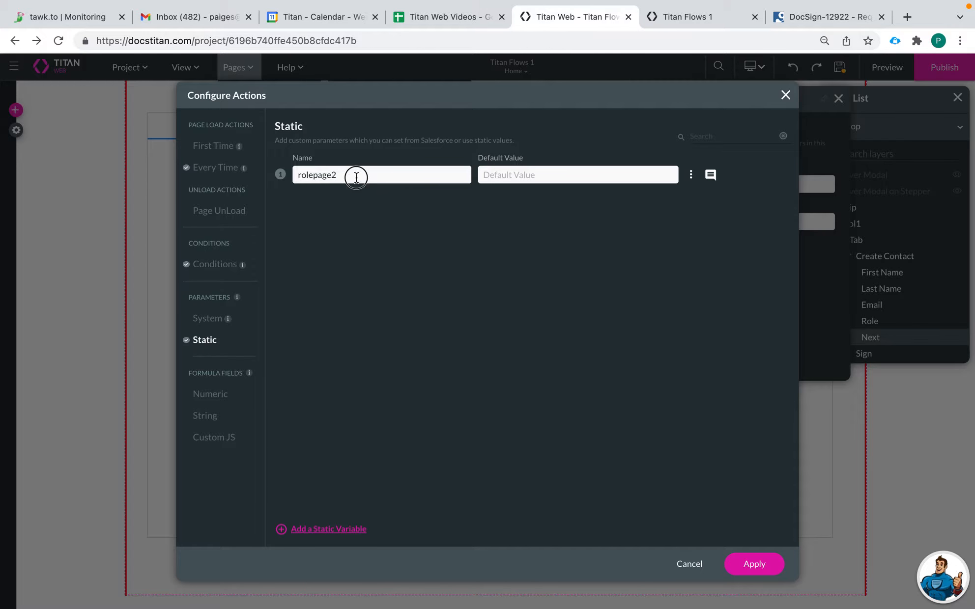
pyautogui.moveTo(356, 177); pyautogui.dragTo(268, 177)
pyautogui.click(785, 94)
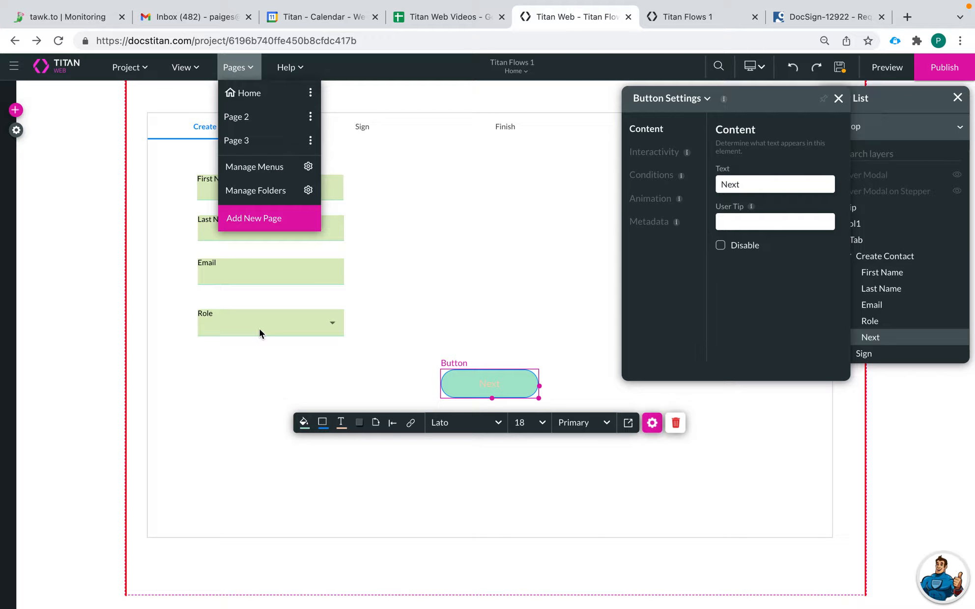
pyautogui.click(417, 202)
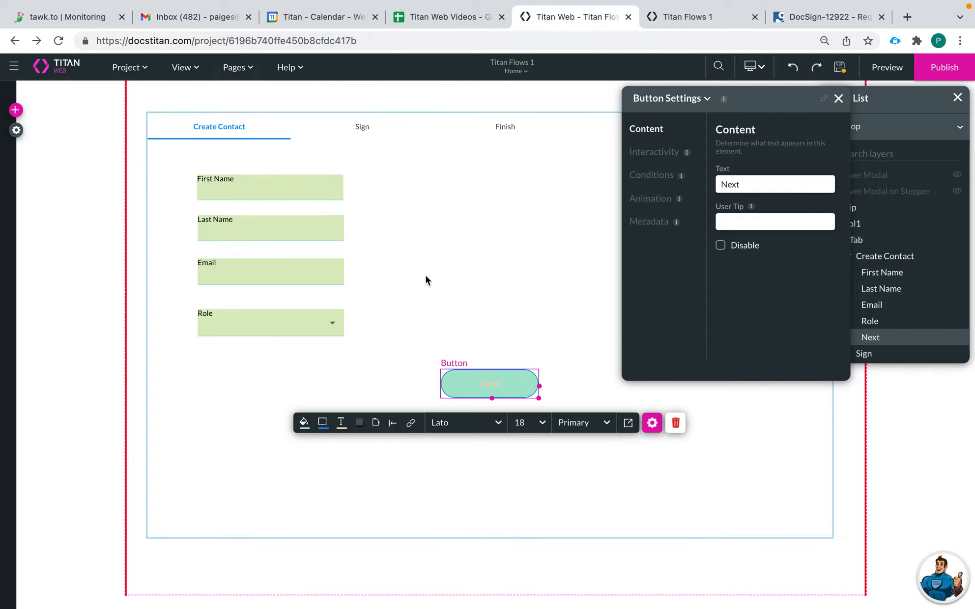
# Step: Build the Next button's click action as a flow, adding an affected-elements step after Start
pyautogui.click(411, 424)
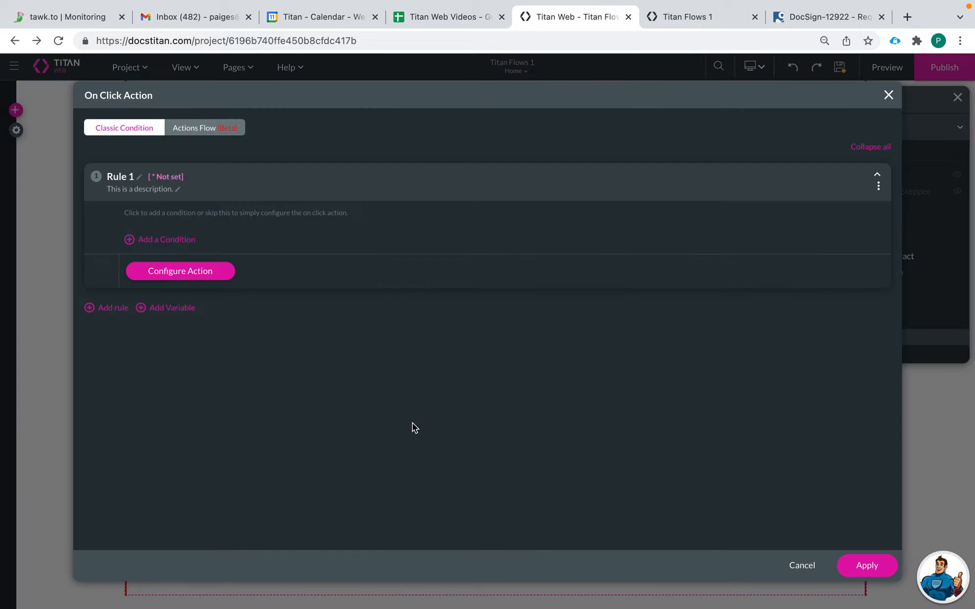
pyautogui.click(192, 130)
pyautogui.click(183, 246)
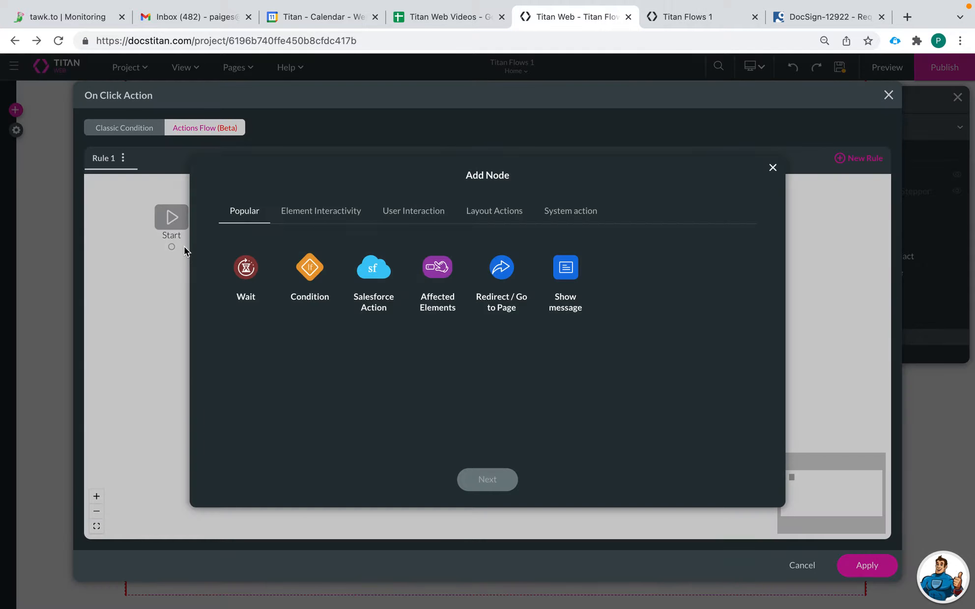
pyautogui.click(437, 268)
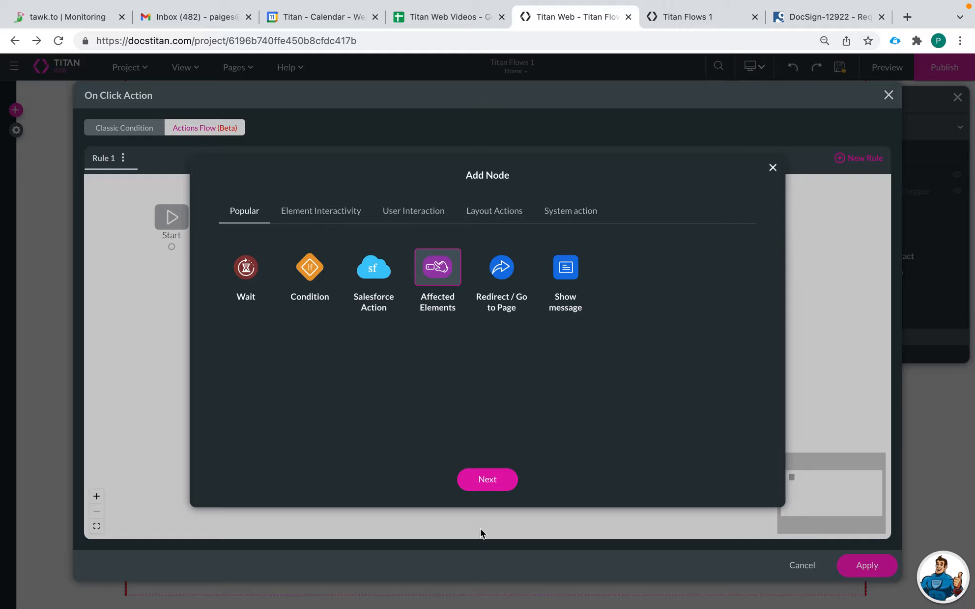
pyautogui.click(494, 484)
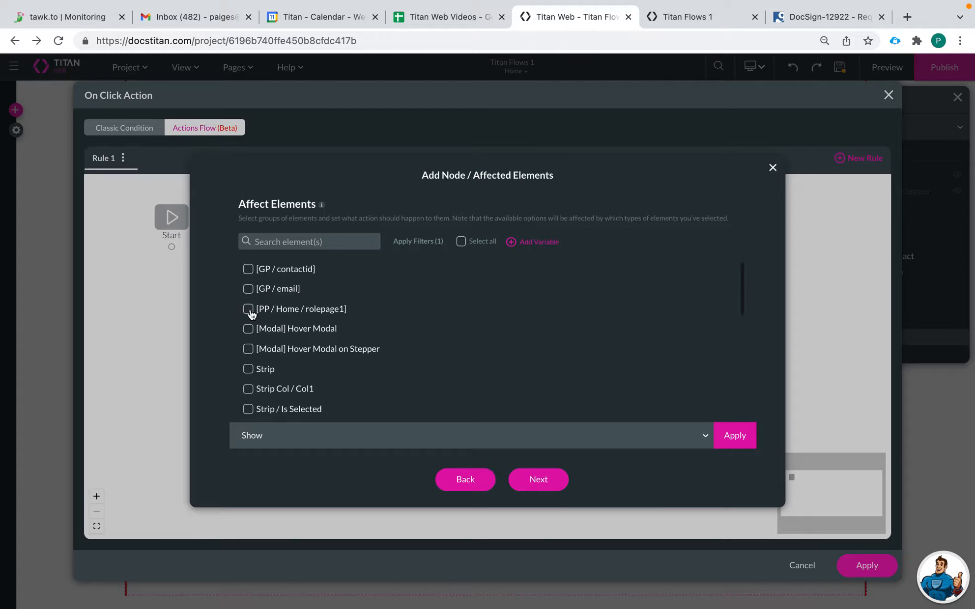
# Step: Set the rolepage1 page parameter to take its value from Role / Value
pyautogui.click(252, 313)
pyautogui.click(374, 437)
pyautogui.scroll(-1, 315, 390)
pyautogui.scroll(-3, 313, 388)
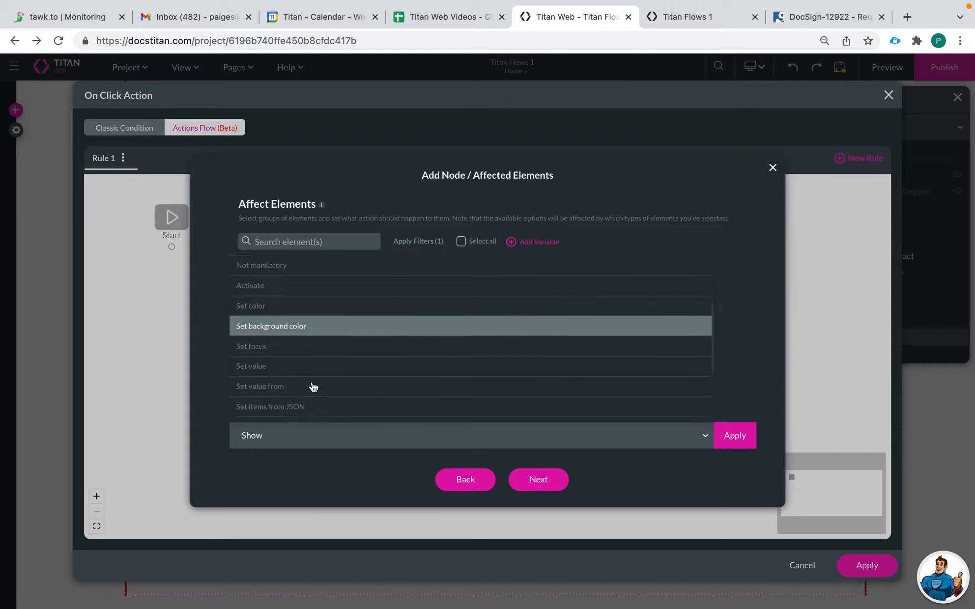
pyautogui.click(311, 385)
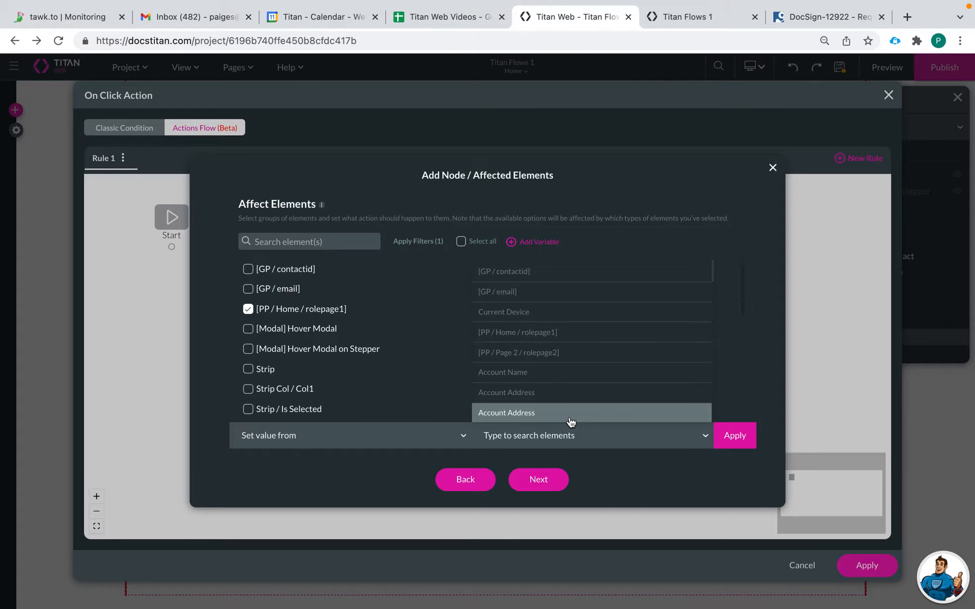
pyautogui.scroll(-1, 585, 394)
pyautogui.scroll(-5, 585, 395)
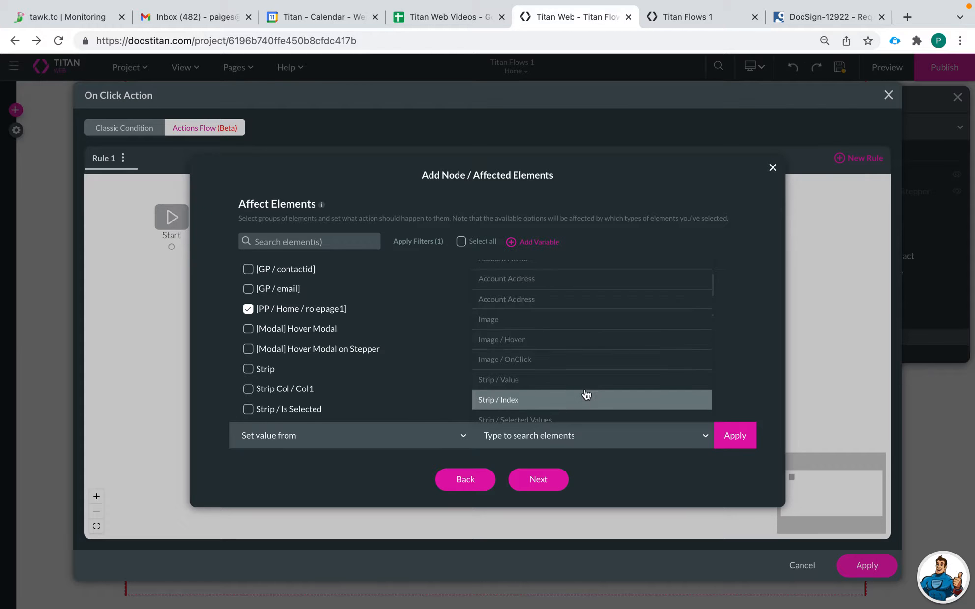
pyautogui.scroll(-3, 584, 394)
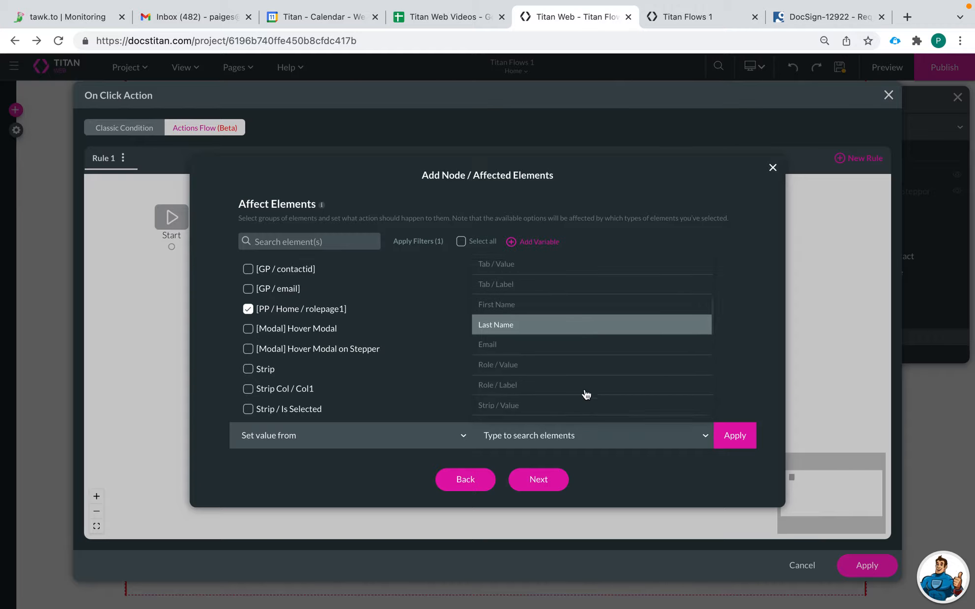
pyautogui.click(558, 324)
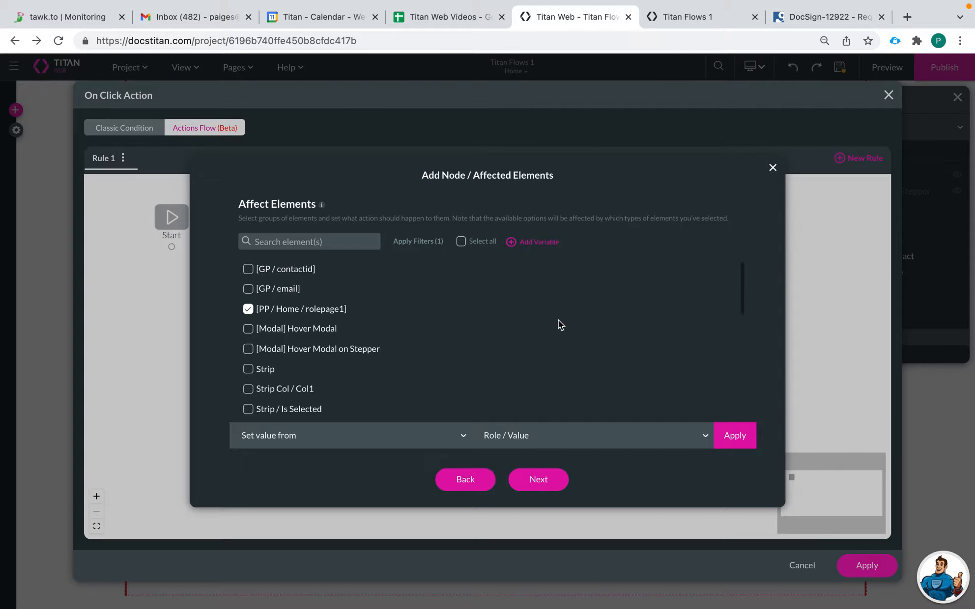
pyautogui.click(557, 435)
pyautogui.scroll(-1, 553, 400)
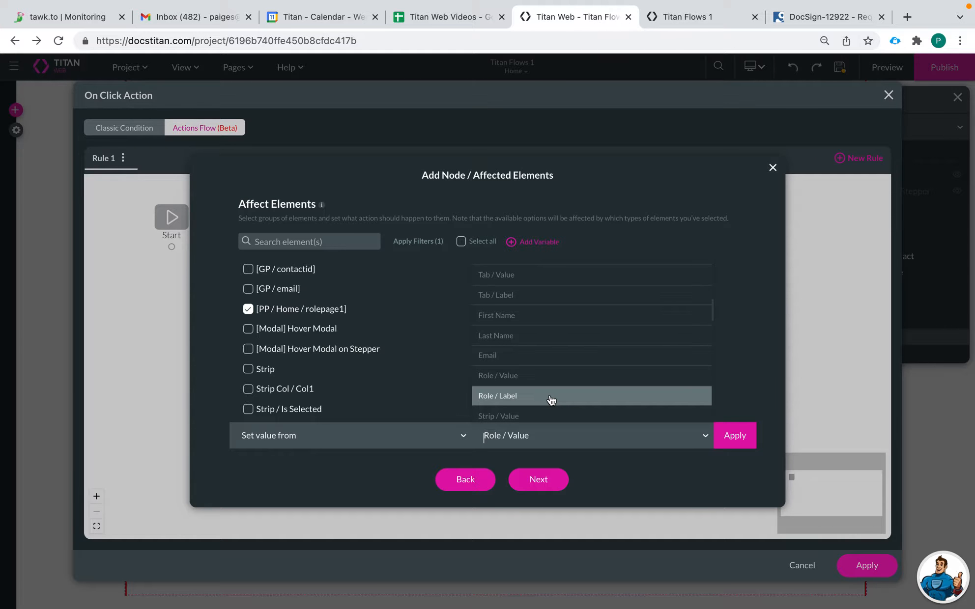
pyautogui.click(531, 377)
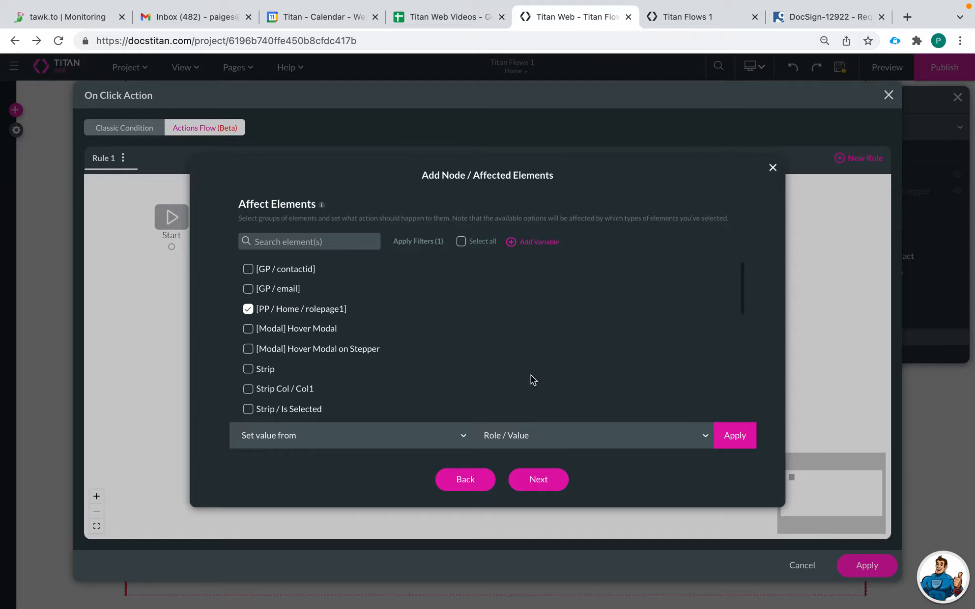
pyautogui.click(735, 438)
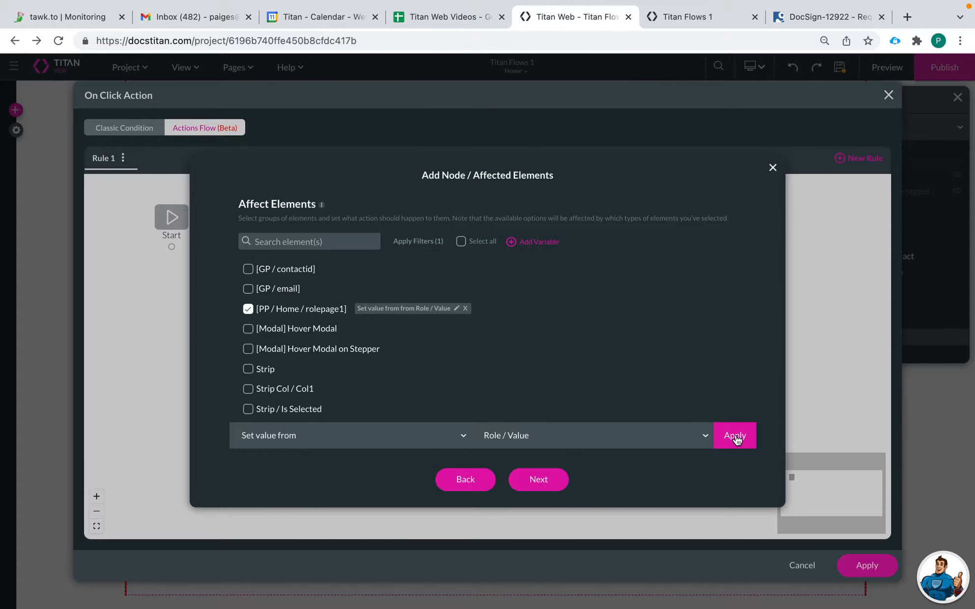
# Step: Name the step 'set role param' and insert it into the flow
pyautogui.click(550, 481)
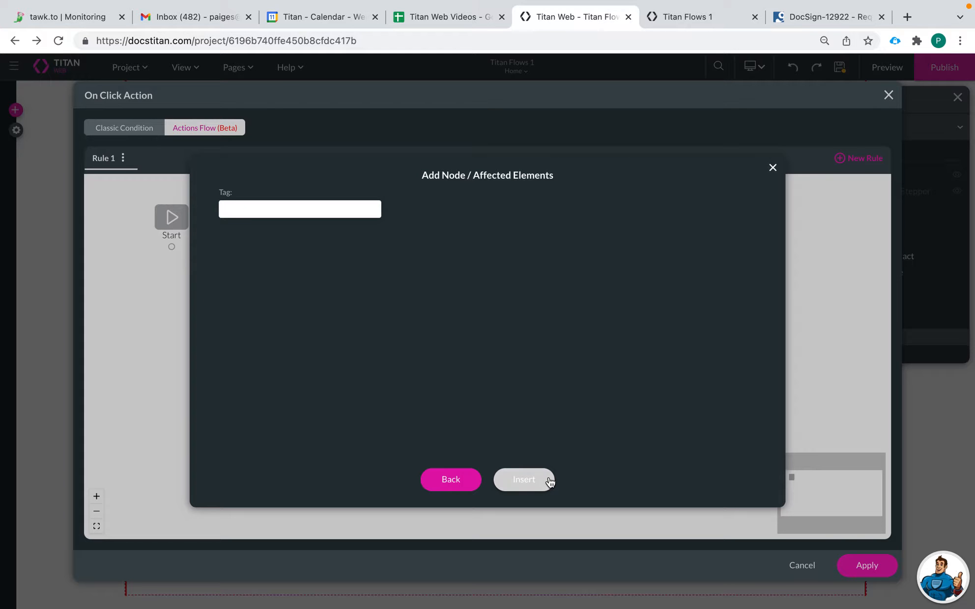
pyautogui.click(261, 209)
pyautogui.write('se')
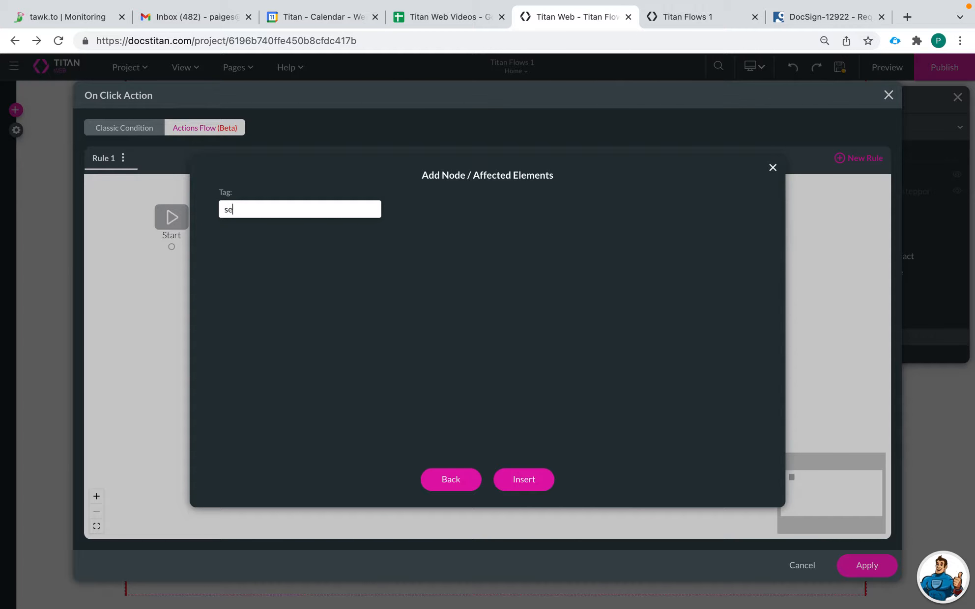
pyautogui.write('t role param')
pyautogui.click(514, 472)
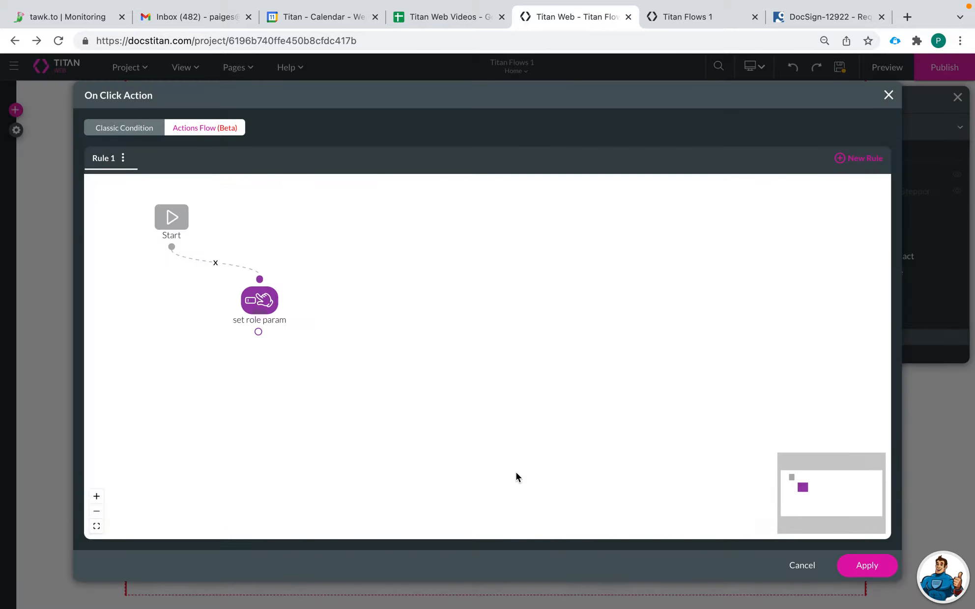
# Step: Insert a 'create contact' Salesforce step running #1 Contact (create), then begin a Go to Page redirect
pyautogui.click(272, 332)
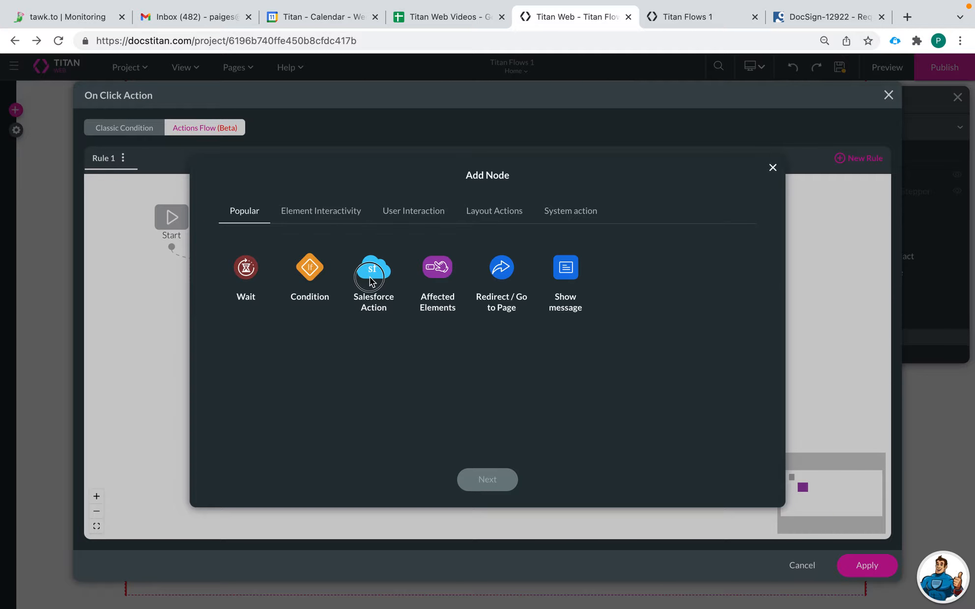
pyautogui.click(491, 480)
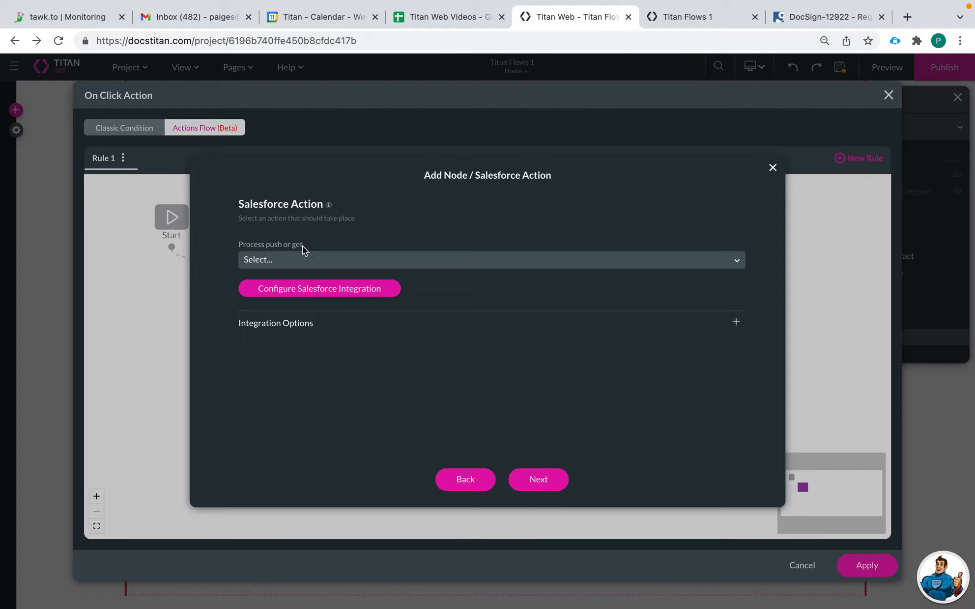
pyautogui.click(334, 261)
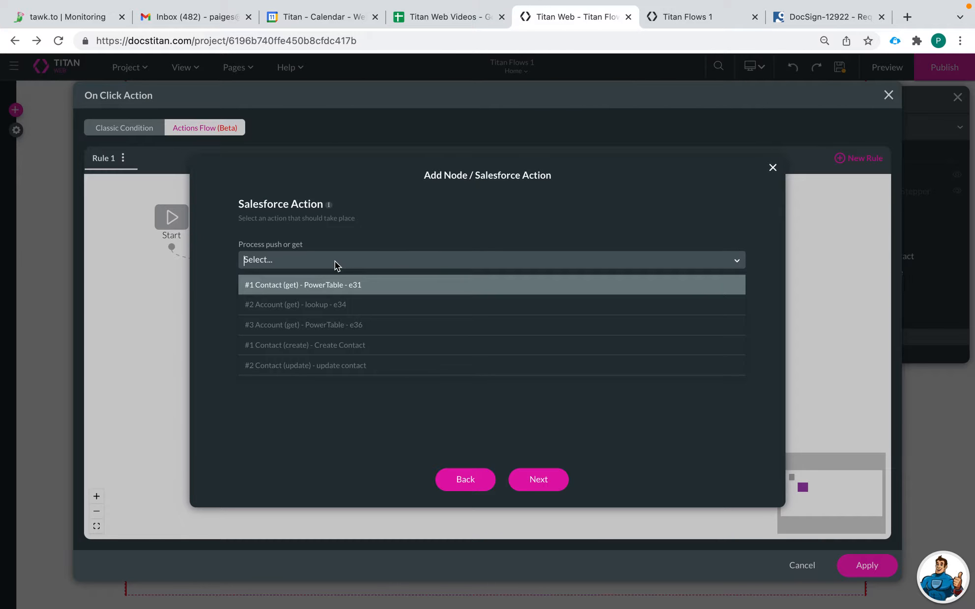
pyautogui.click(394, 346)
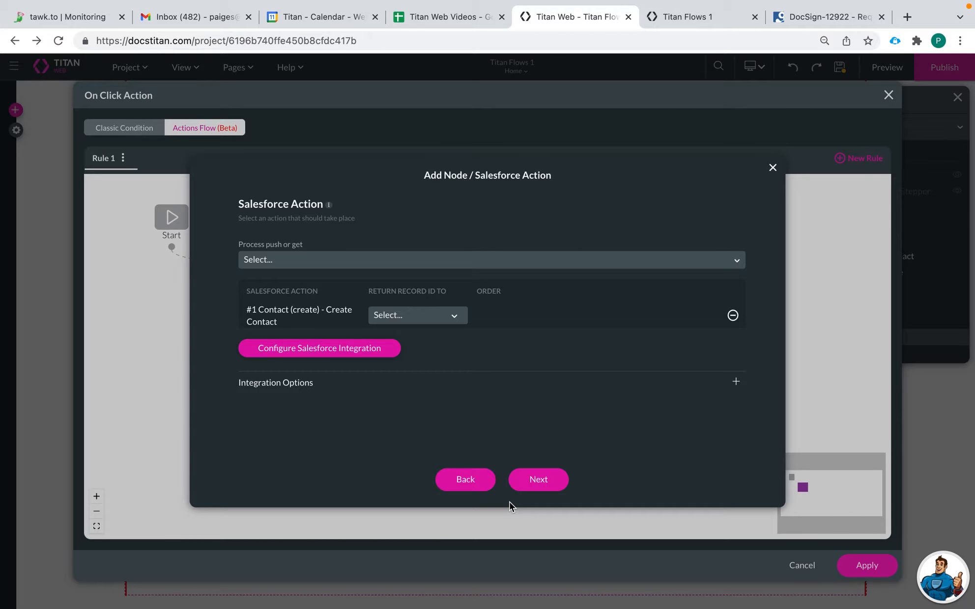
pyautogui.click(537, 486)
pyautogui.click(285, 209)
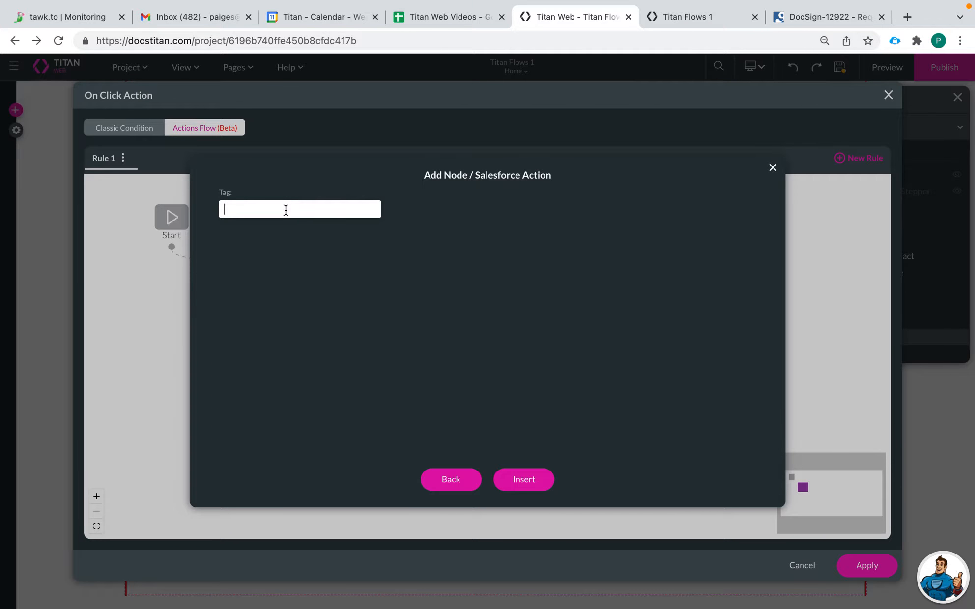
pyautogui.write('greate contact')
pyautogui.click(524, 479)
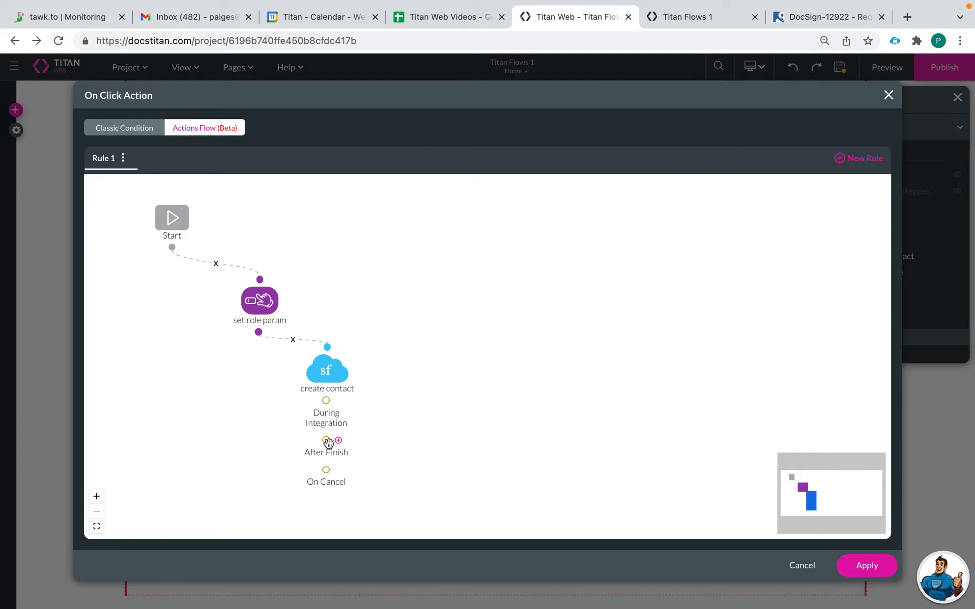
pyautogui.click(338, 440)
pyautogui.click(501, 280)
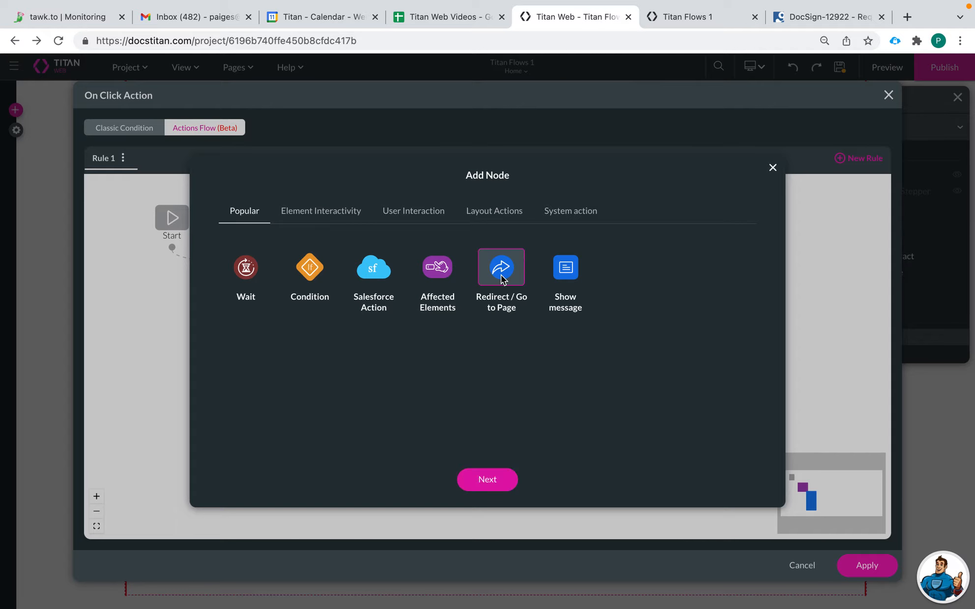
# Step: Redirect internally to Page 2, filling rolepage2 from the Home page's rolepage1 parameter
pyautogui.click(489, 481)
pyautogui.click(259, 227)
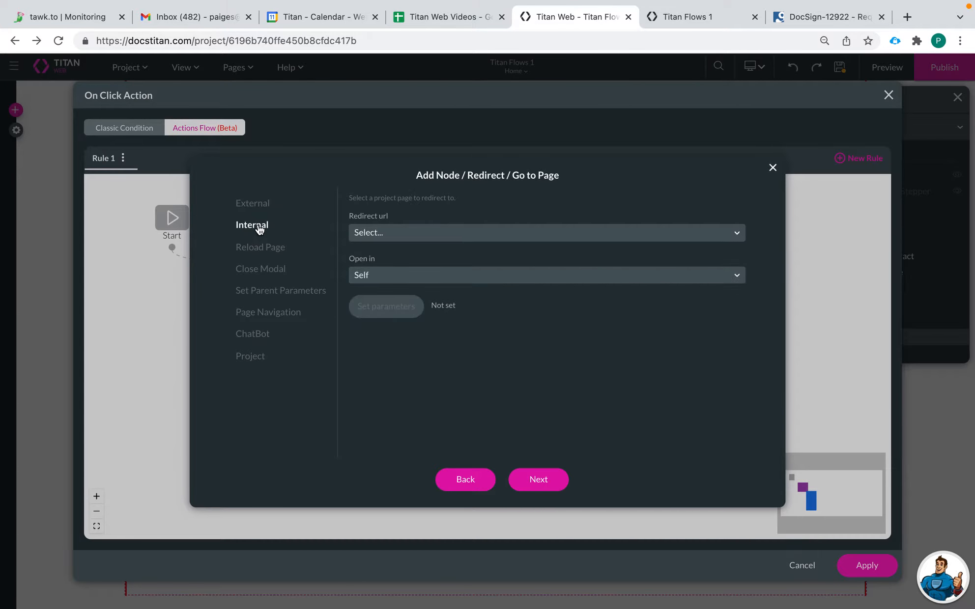
pyautogui.click(419, 232)
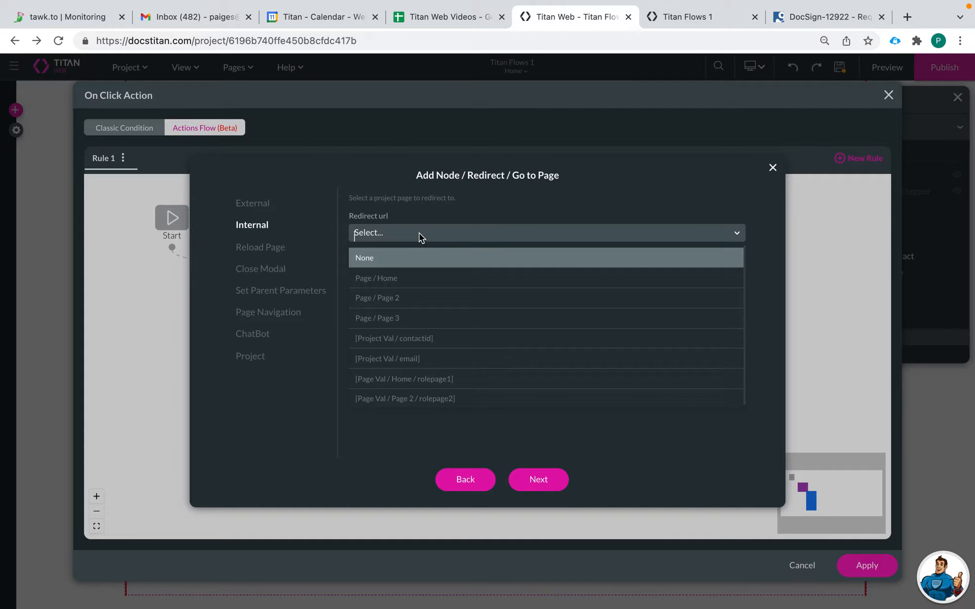
pyautogui.click(420, 297)
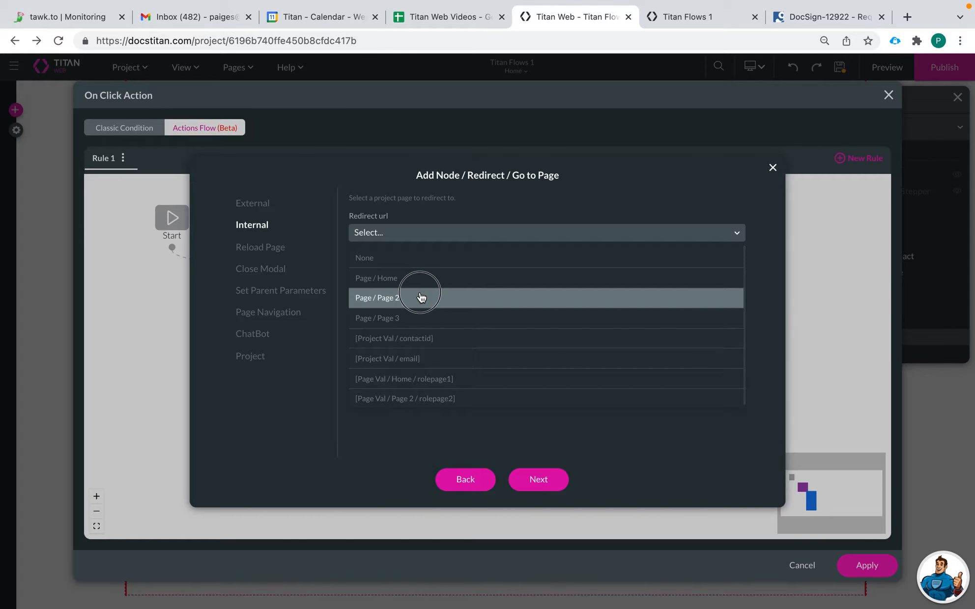
pyautogui.click(391, 308)
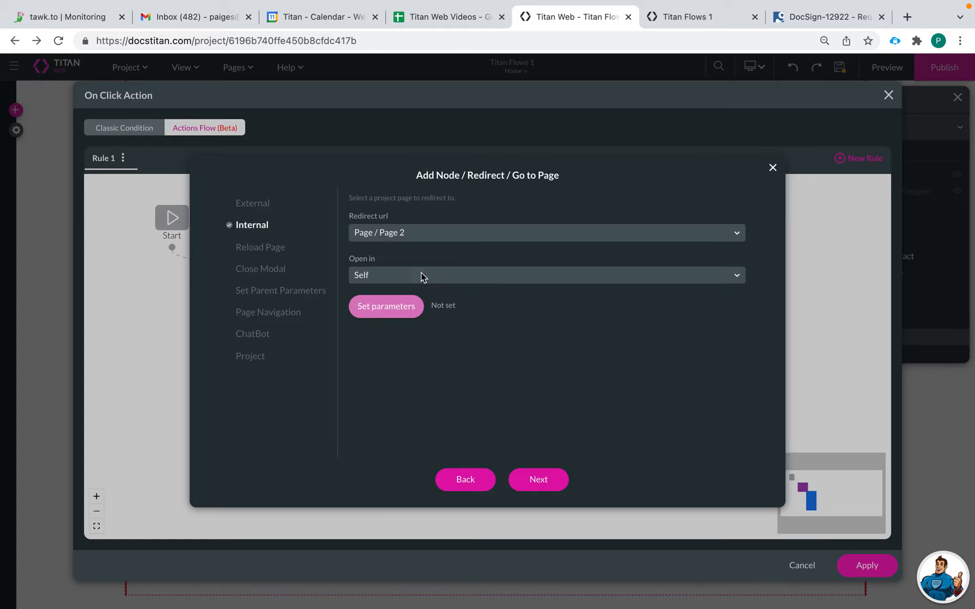
pyautogui.click(404, 307)
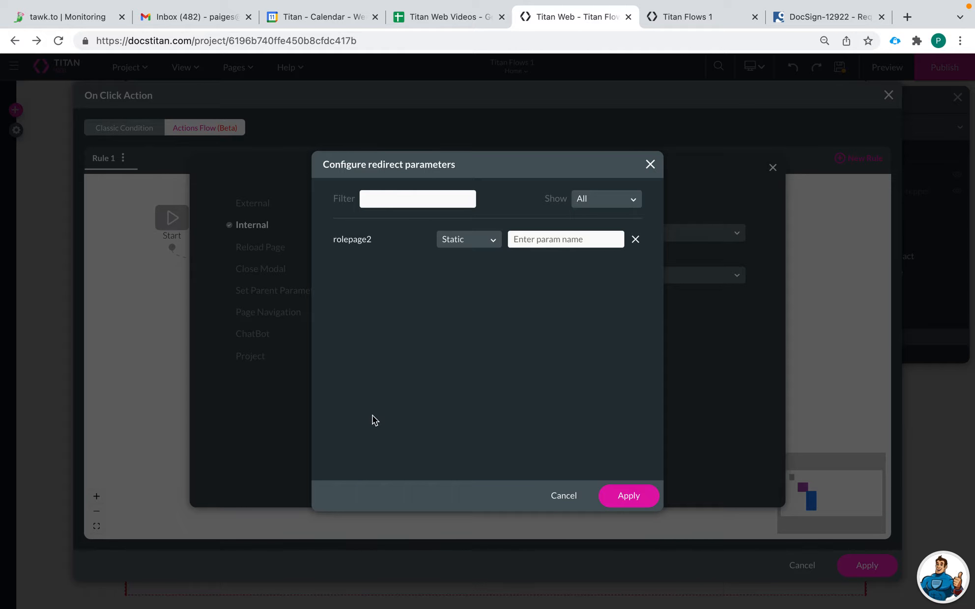
pyautogui.click(461, 241)
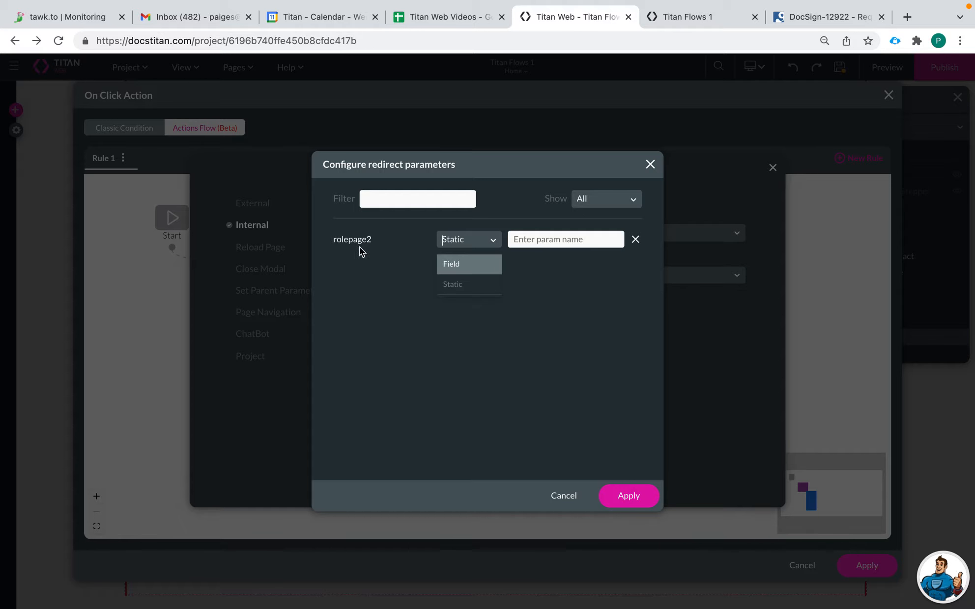
pyautogui.click(461, 266)
pyautogui.click(560, 234)
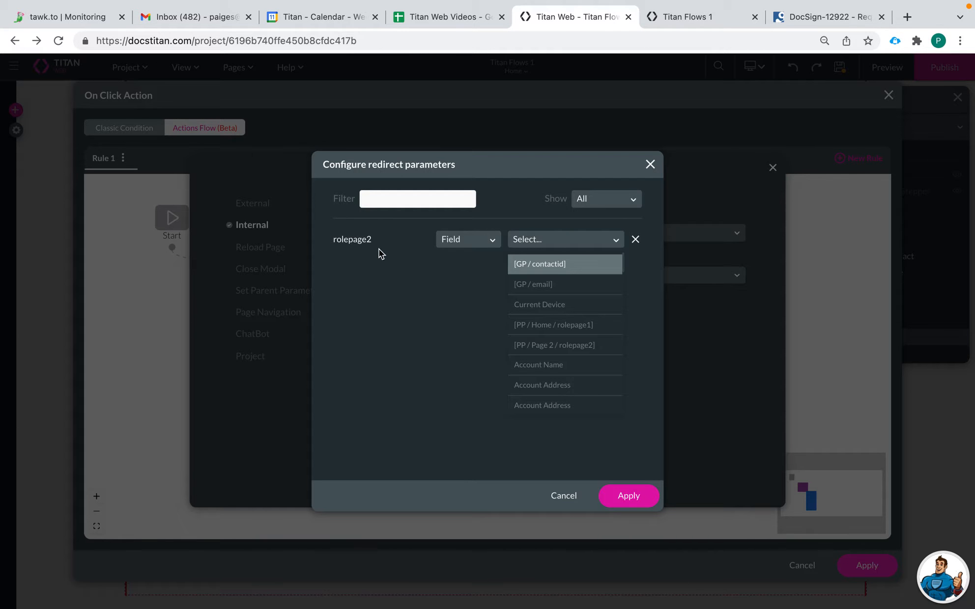
pyautogui.click(592, 326)
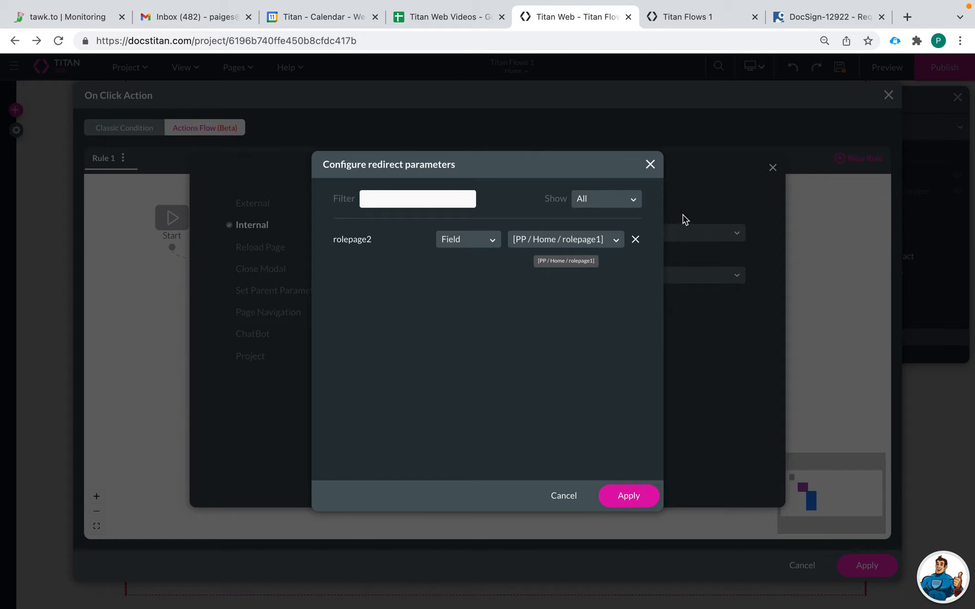
pyautogui.click(629, 495)
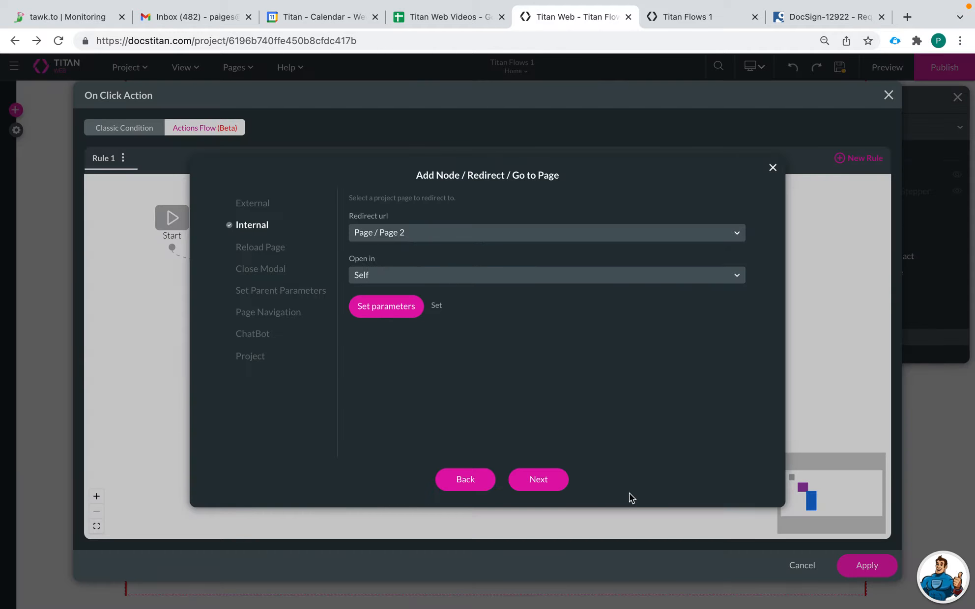
# Step: Insert a redirect step tagged 'go to next page and pass page param' after create contact, then apply the click action
pyautogui.click(535, 480)
pyautogui.click(283, 208)
pyautogui.write('p')
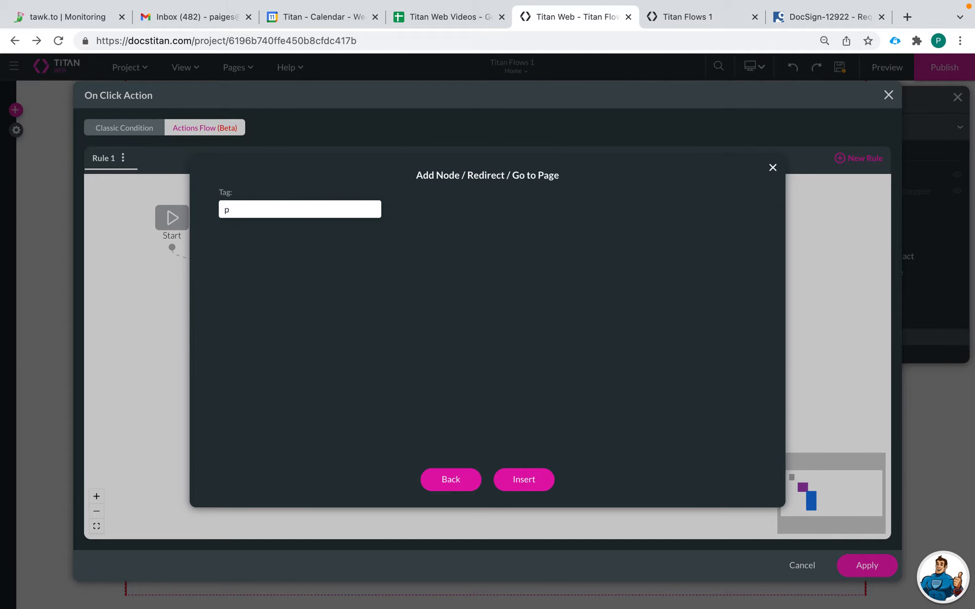
pyautogui.write('ago to next page and pag')
pyautogui.write('s page param')
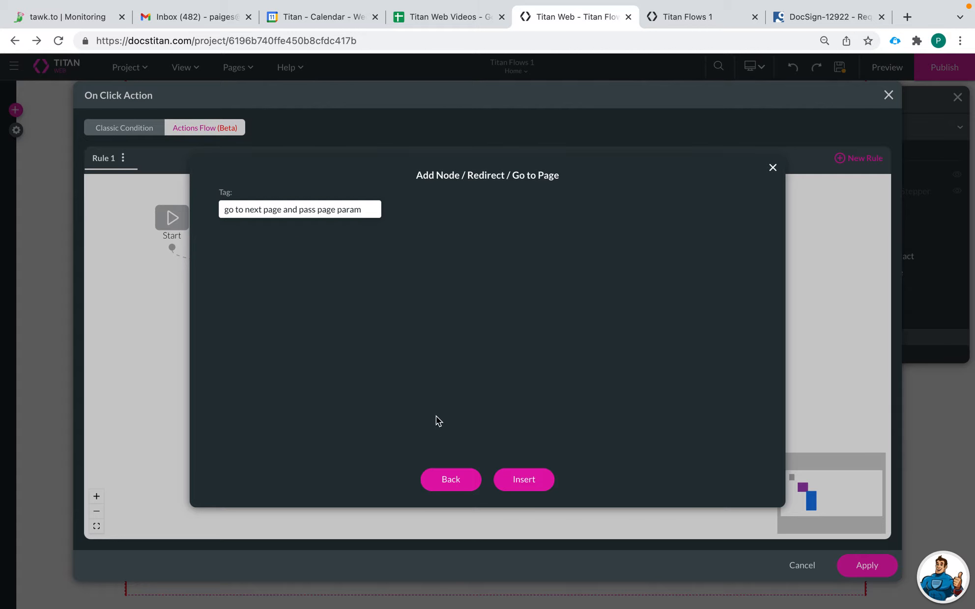
pyautogui.click(542, 487)
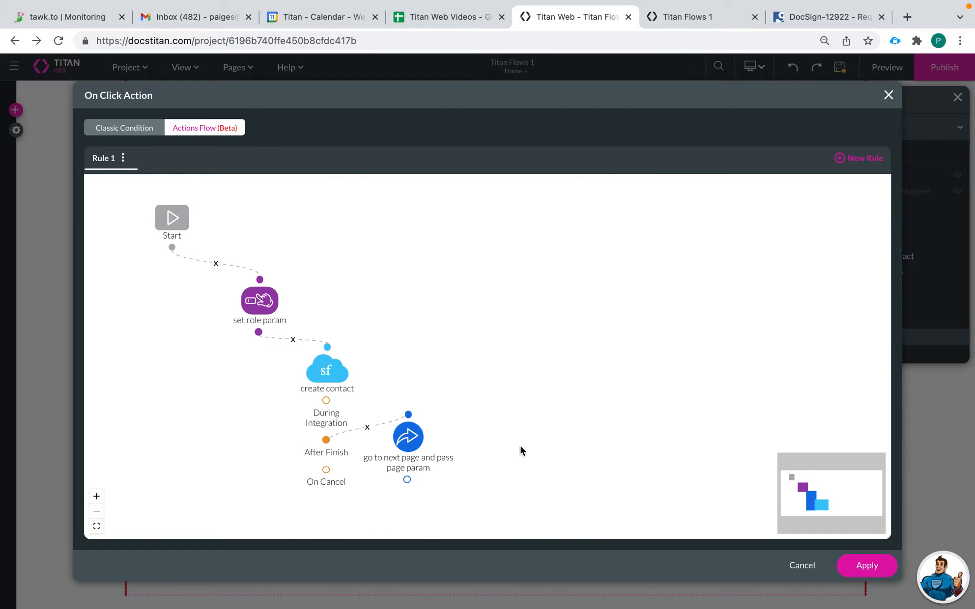
pyautogui.moveTo(410, 437); pyautogui.dragTo(447, 453)
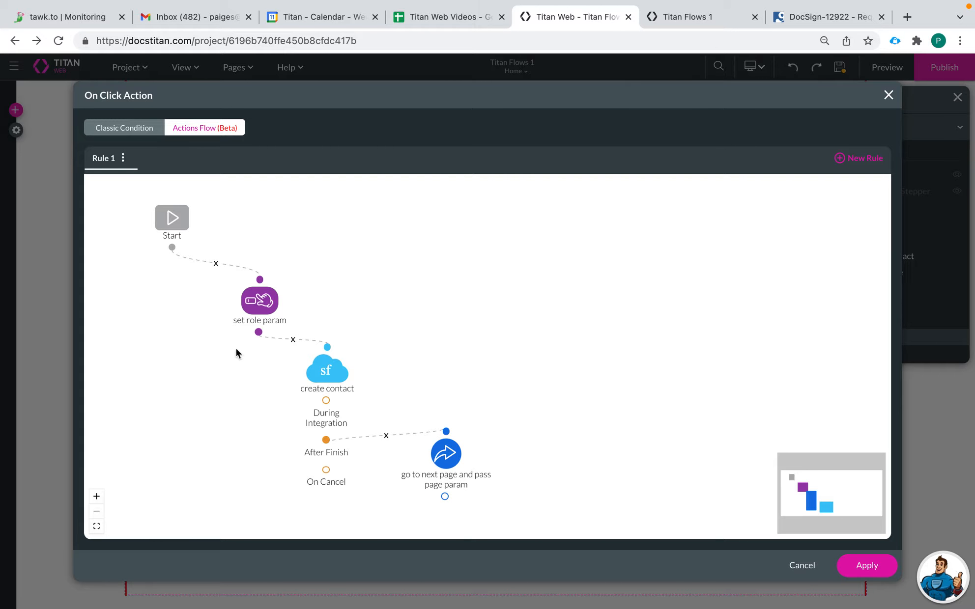
pyautogui.click(867, 566)
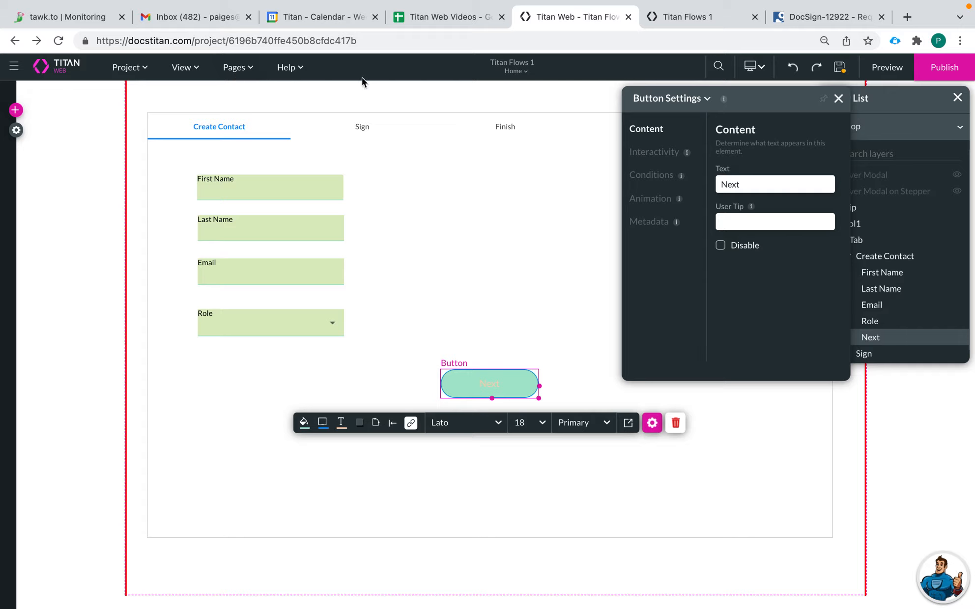
# Step: Save the current changes and switch the editor to Page 2
pyautogui.click(521, 69)
pyautogui.click(501, 103)
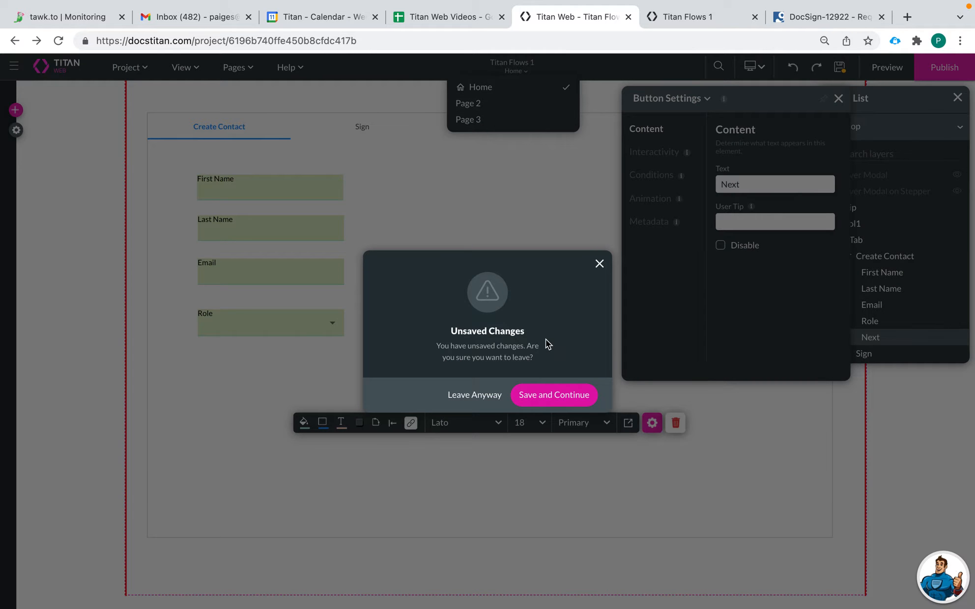
pyautogui.click(561, 397)
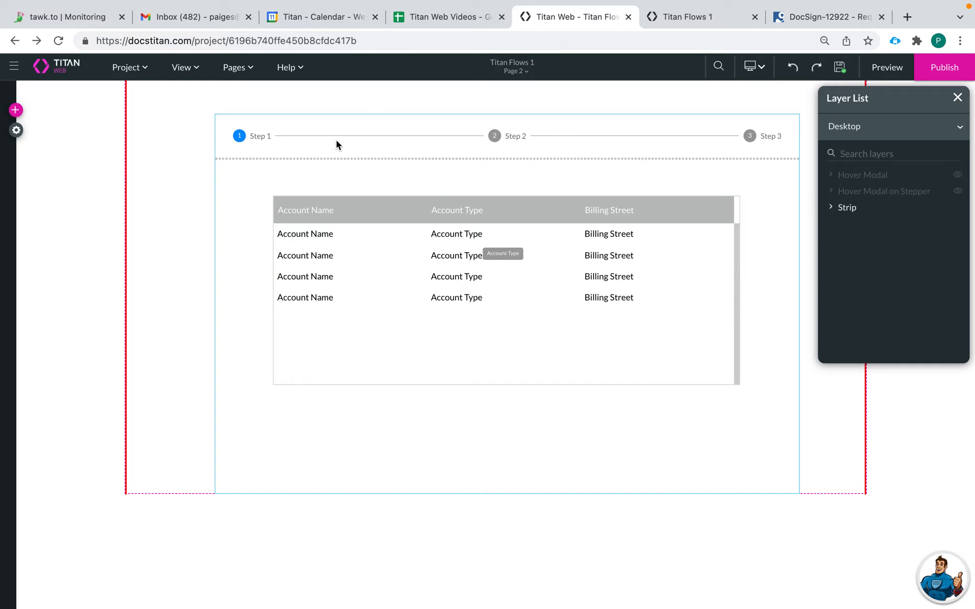
# Step: In Page 2's every-time page-load flow view, delete Rule 1
pyautogui.click(240, 72)
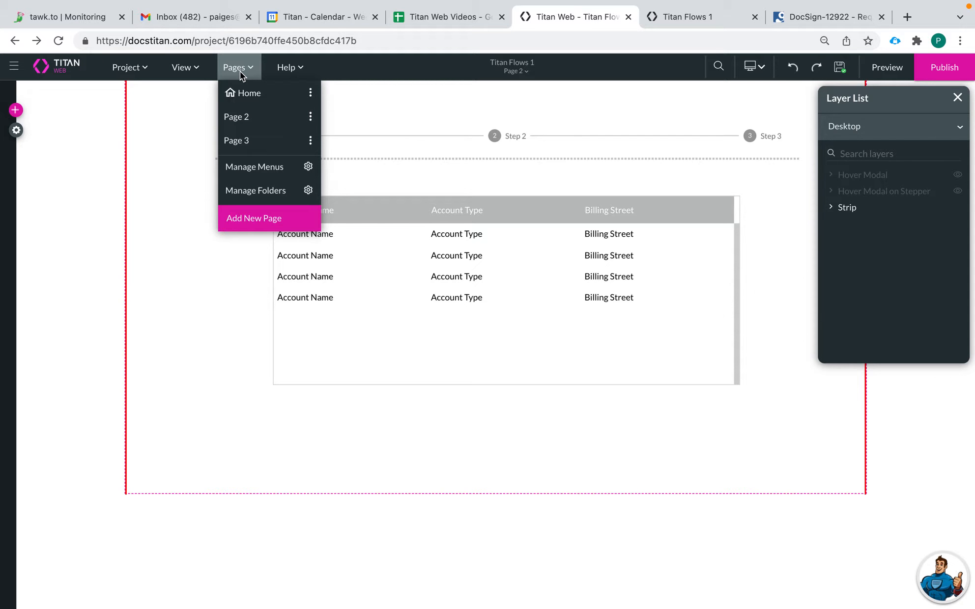
pyautogui.click(310, 117)
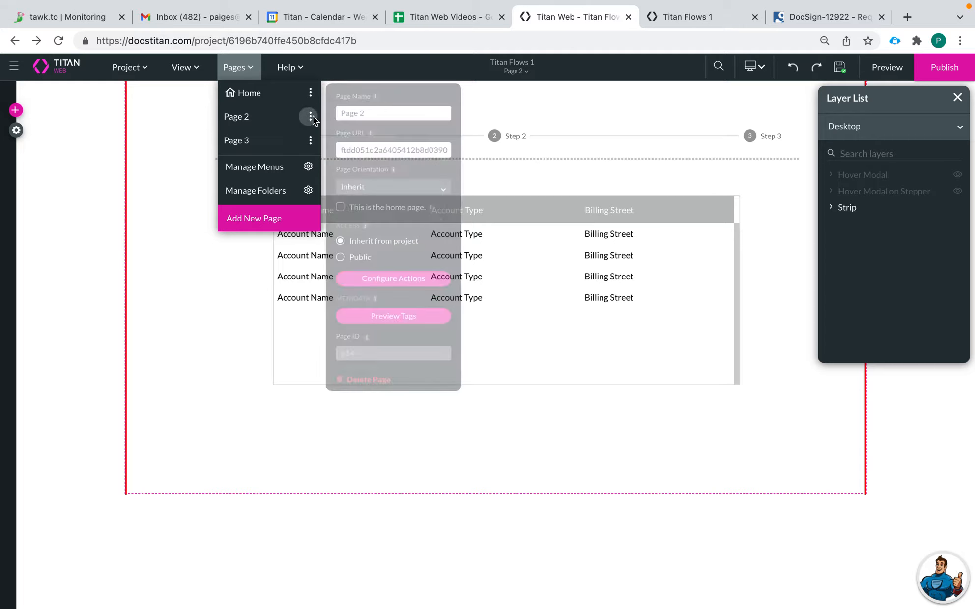
pyautogui.click(408, 306)
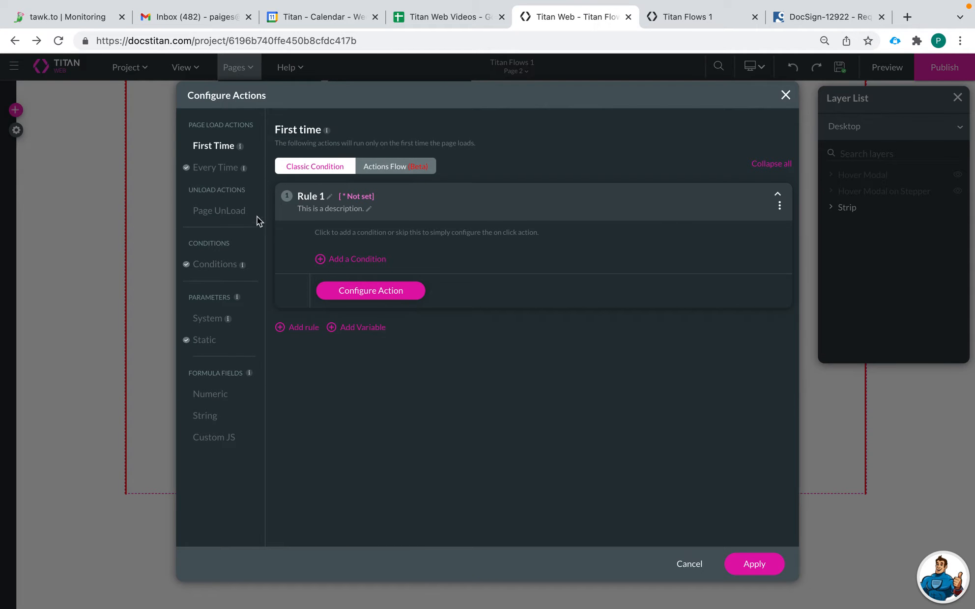
pyautogui.click(220, 171)
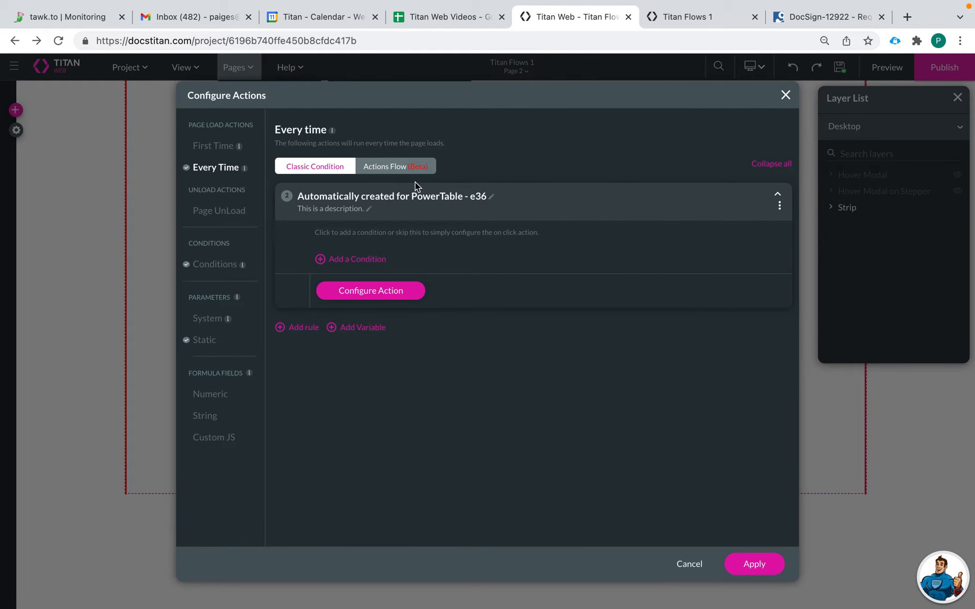
pyautogui.click(396, 168)
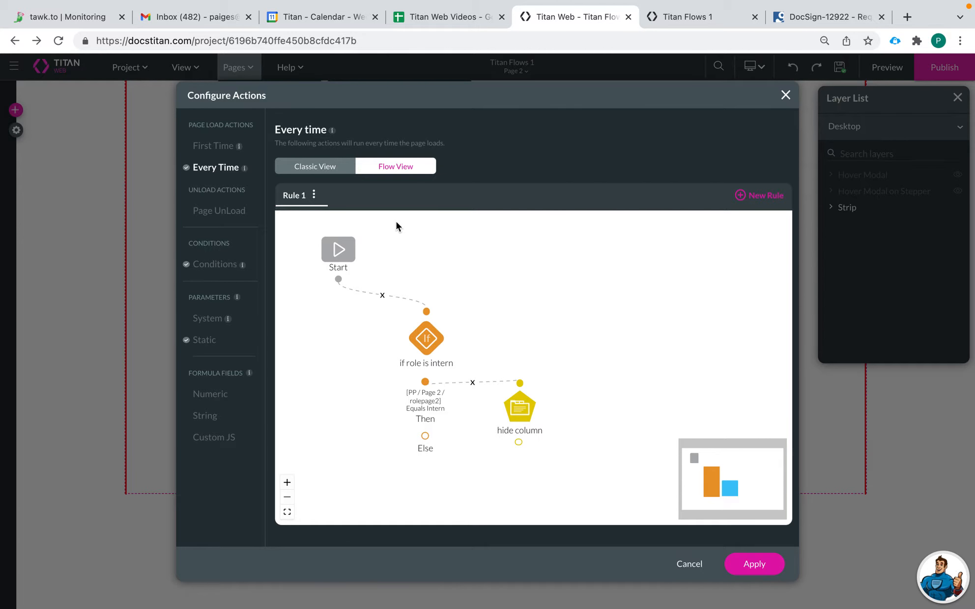
pyautogui.click(314, 195)
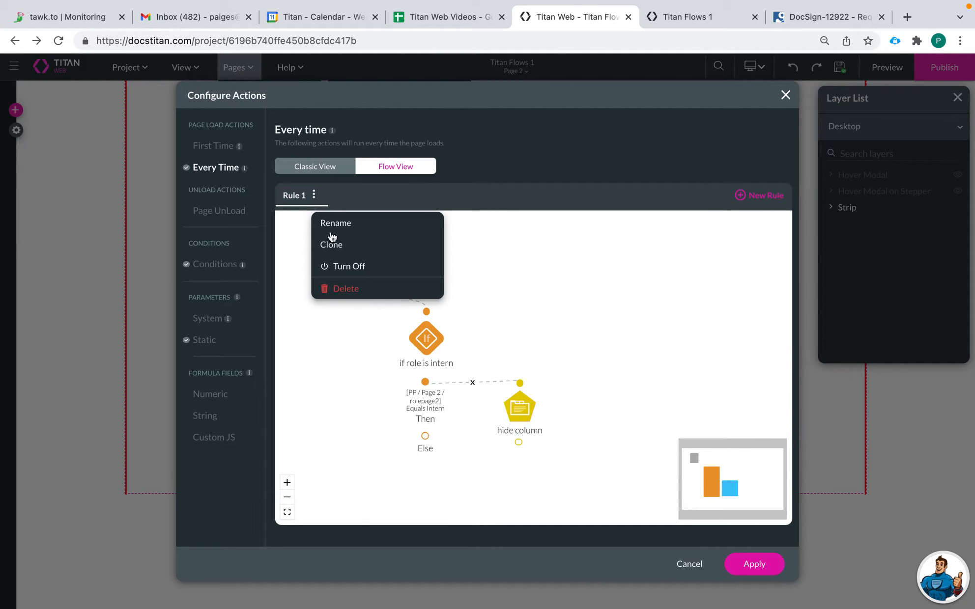
pyautogui.click(349, 290)
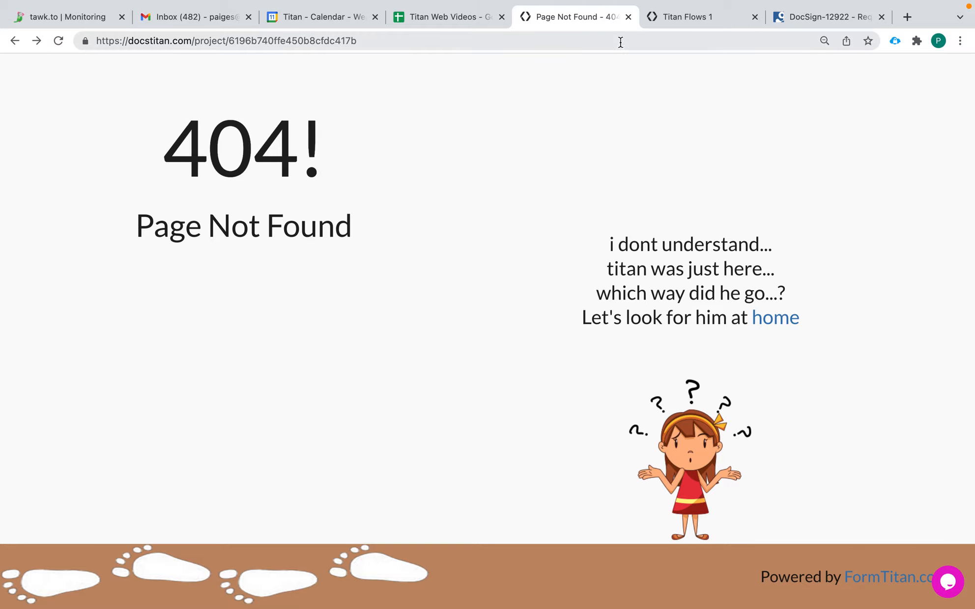
# Step: Return to docstitan.com, open the Titan Flows 1 project and switch to Page 2
pyautogui.click(514, 40)
pyautogui.write('fo')
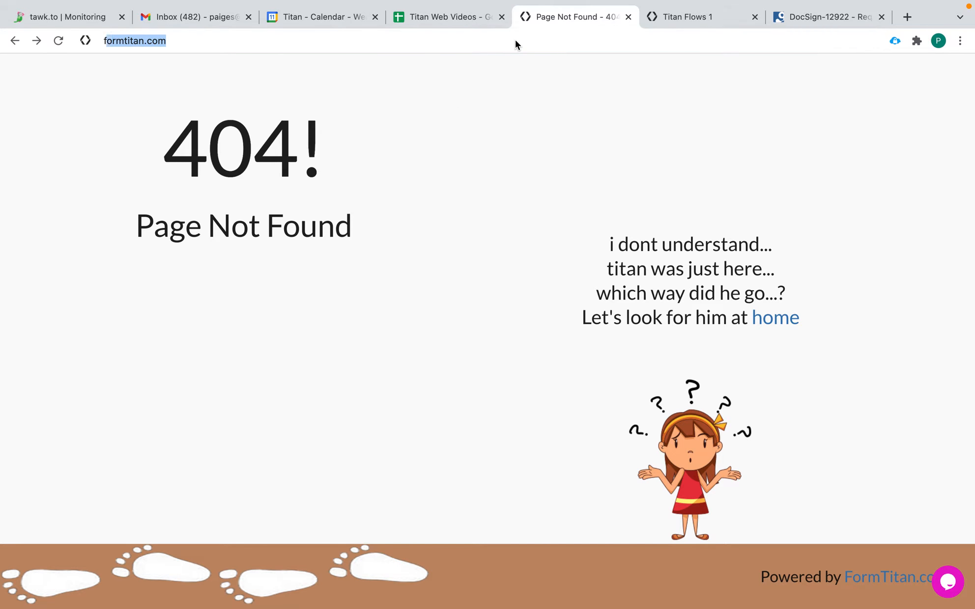
pyautogui.press('BackSpace')
pyautogui.press('BackSpace')
pyautogui.press('BackSpace')
pyautogui.write('d')
pyautogui.press('Return')
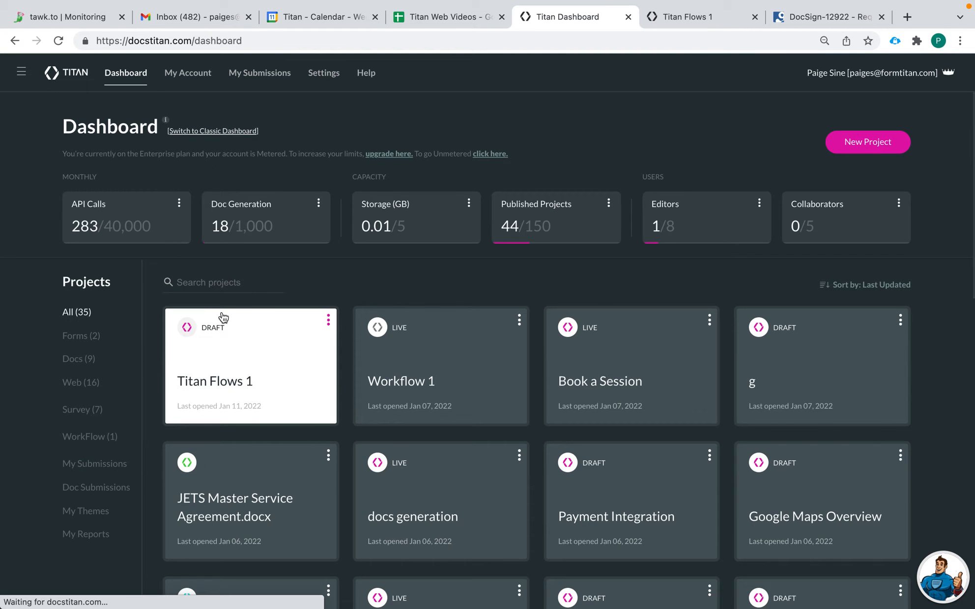
pyautogui.click(246, 347)
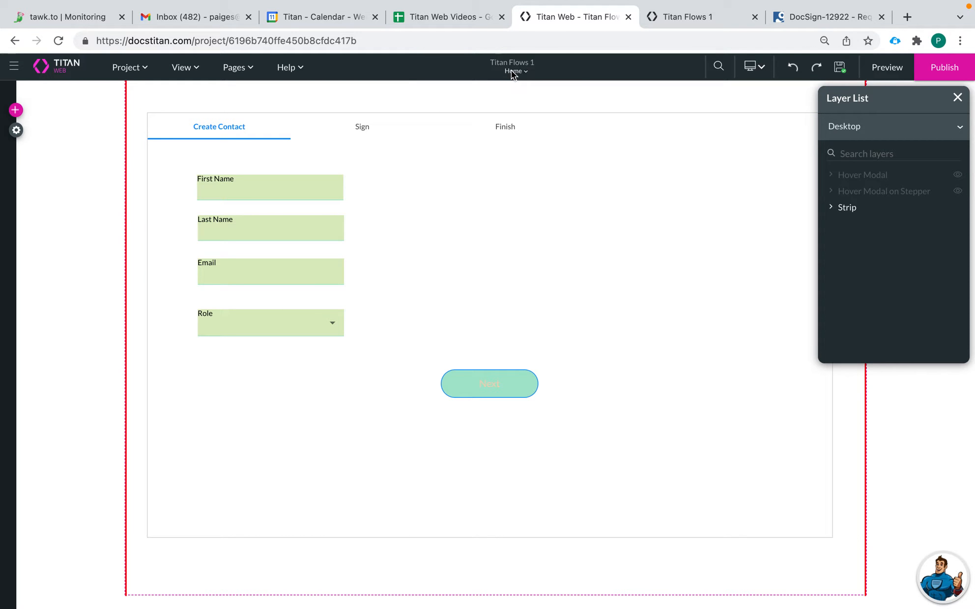
pyautogui.click(511, 70)
pyautogui.click(504, 102)
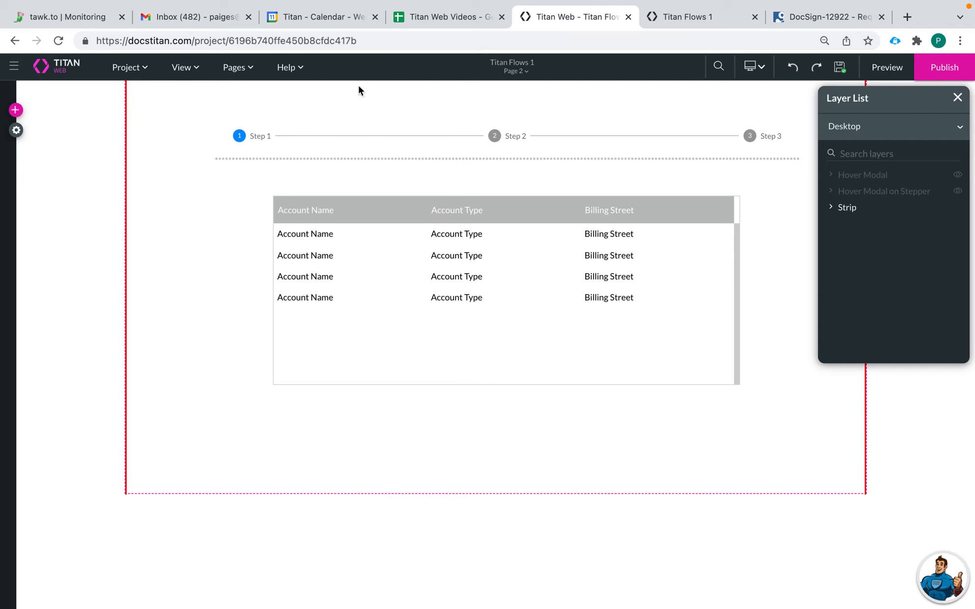
# Step: Show Page 2's every-time page-load actions as a flow diagram
pyautogui.click(236, 67)
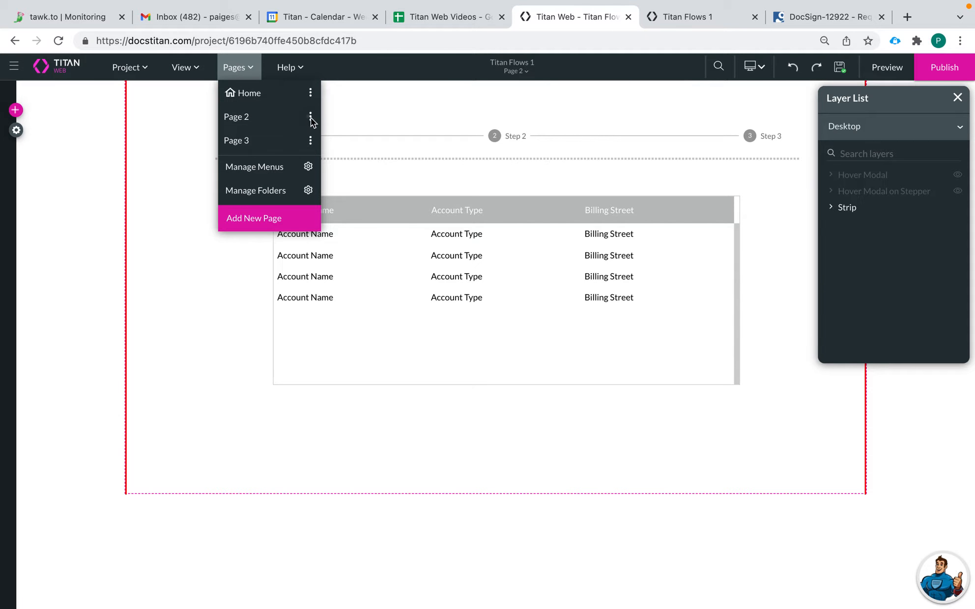
pyautogui.click(310, 118)
pyautogui.click(403, 301)
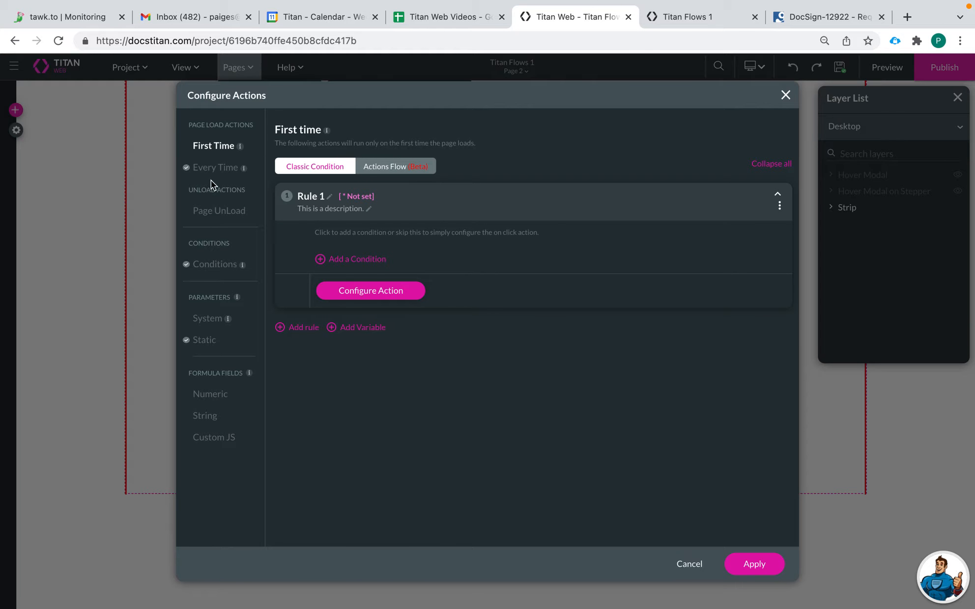
pyautogui.click(227, 172)
pyautogui.click(396, 167)
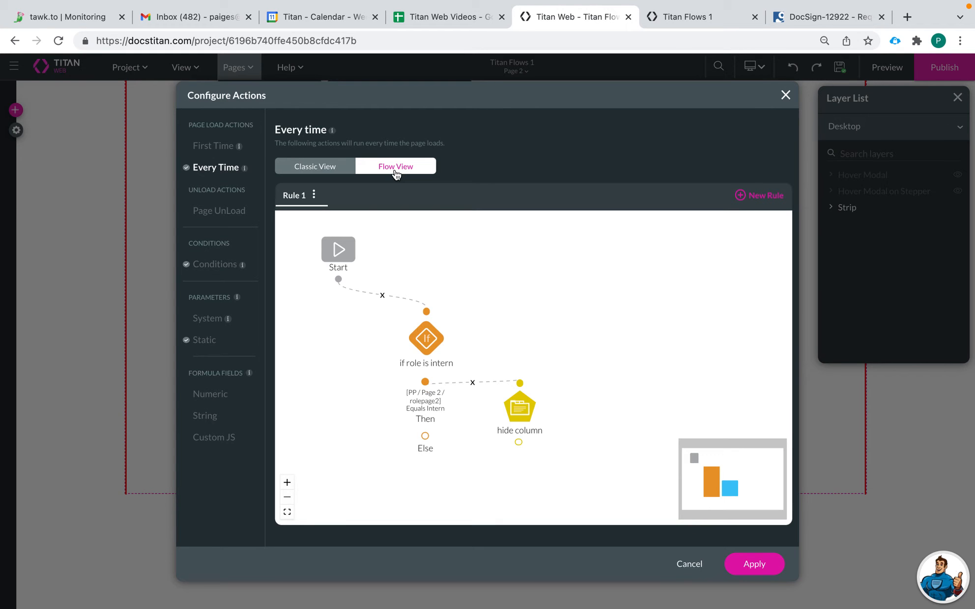
# Step: Delete the hide column and if role is intern nodes from the flow
pyautogui.click(544, 407)
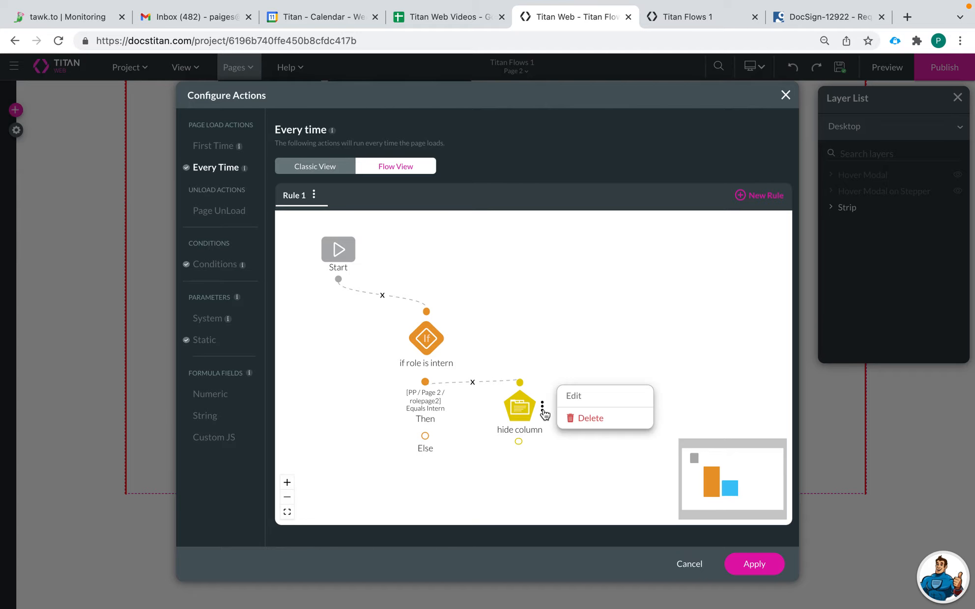
pyautogui.click(584, 419)
pyautogui.click(451, 337)
pyautogui.click(501, 353)
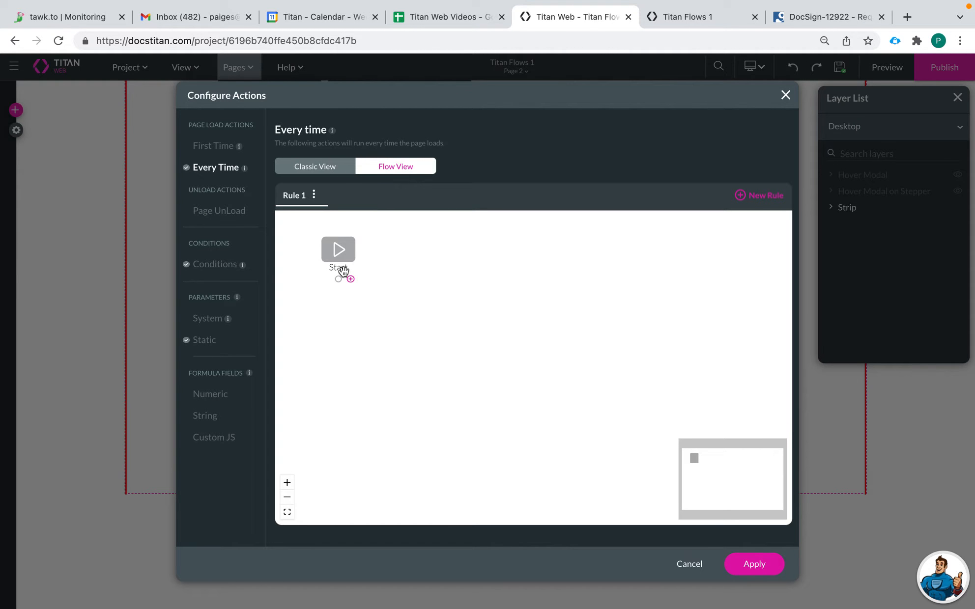
# Step: Add a Condition after Start testing PP / Page 2 / rolepage2 Equals Intern
pyautogui.click(350, 279)
pyautogui.click(310, 271)
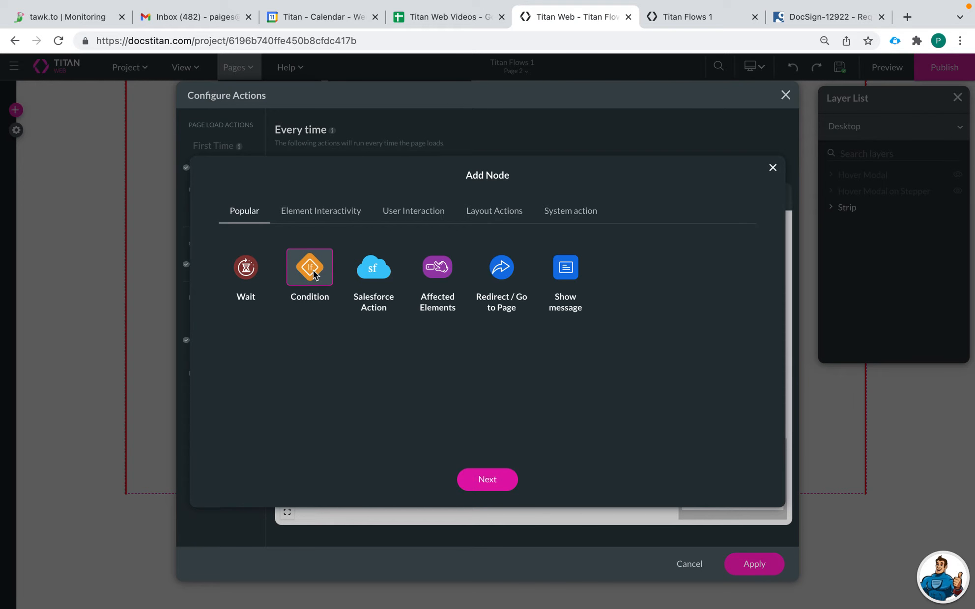
pyautogui.click(495, 483)
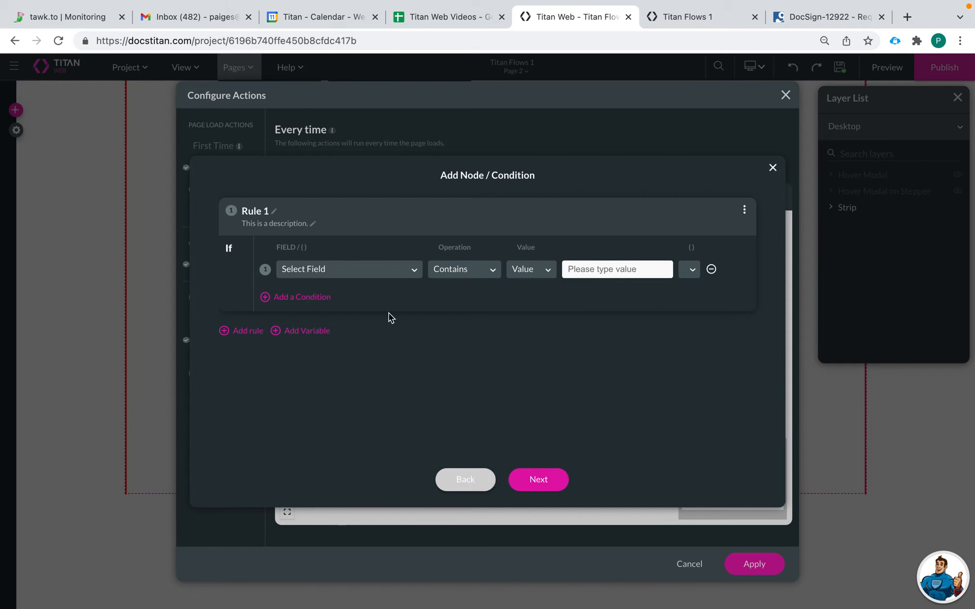
pyautogui.click(353, 276)
pyautogui.scroll(-1, 363, 401)
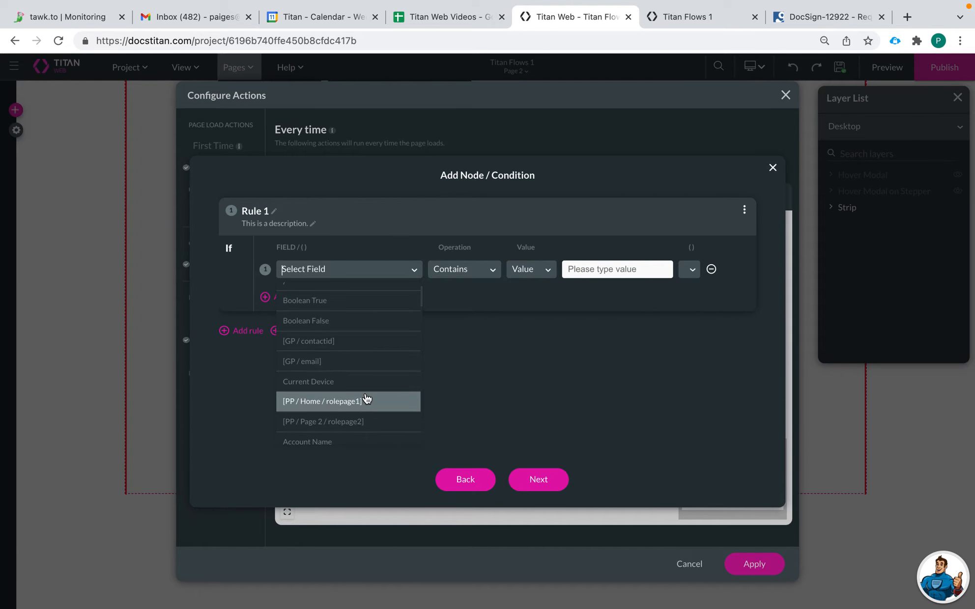
pyautogui.click(377, 424)
pyautogui.click(469, 270)
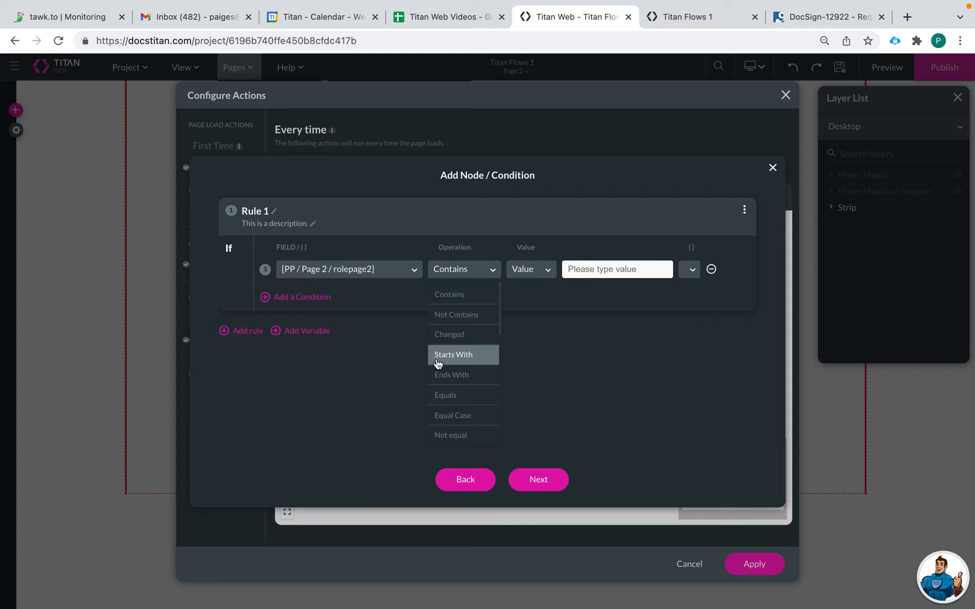
pyautogui.scroll(-1, 439, 386)
pyautogui.click(452, 353)
pyautogui.click(584, 275)
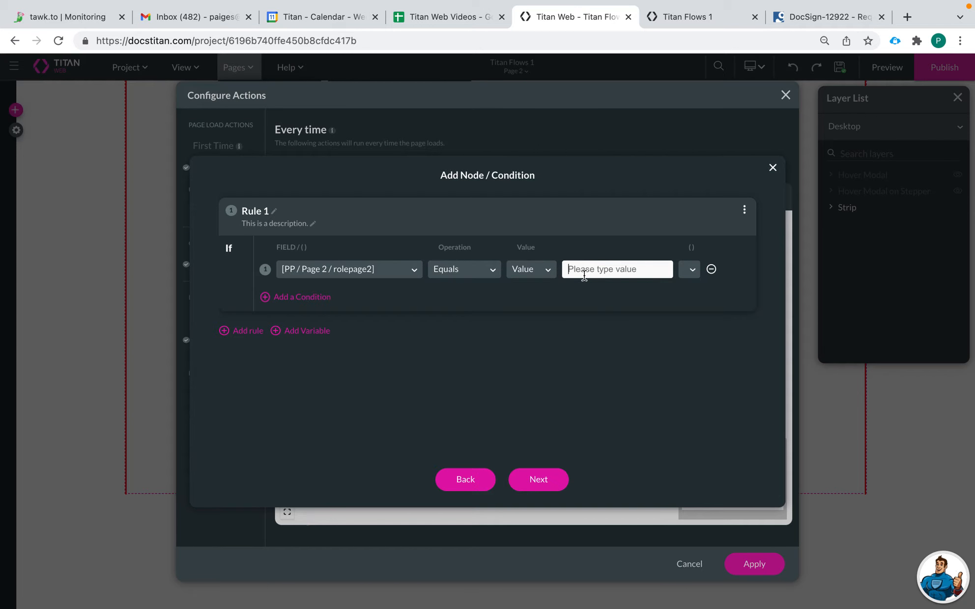
pyautogui.write('Intern')
# Step: Tag the condition 'if role equals intern' and insert it into the flow
pyautogui.click(544, 476)
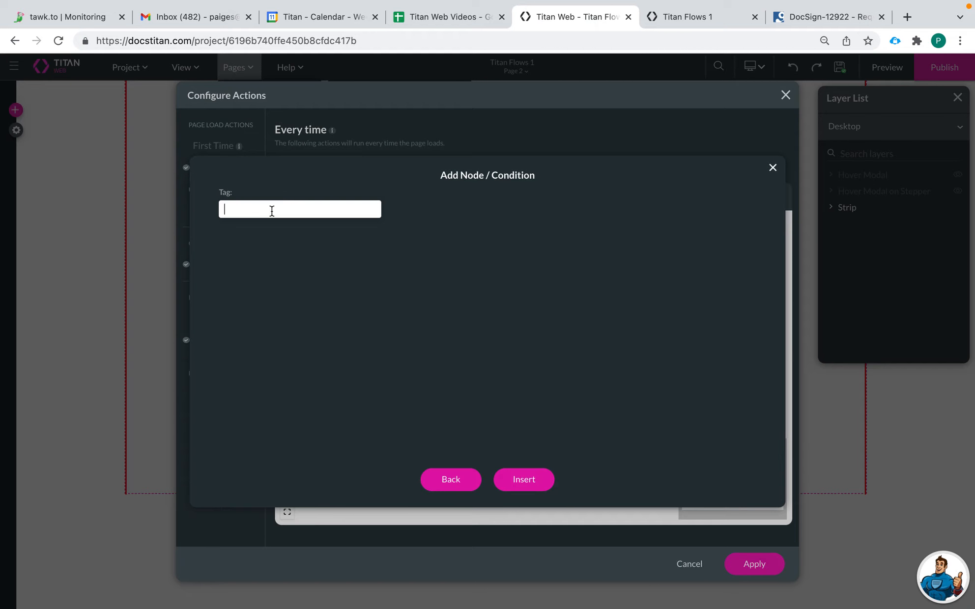
pyautogui.write('if param equals intern')
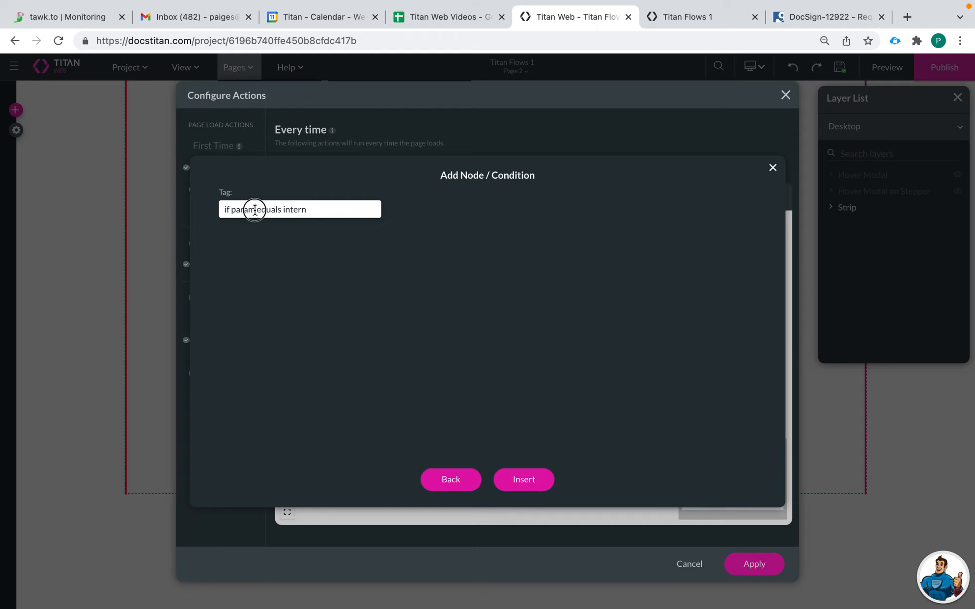
pyautogui.moveTo(255, 210); pyautogui.dragTo(230, 213)
pyautogui.write('role')
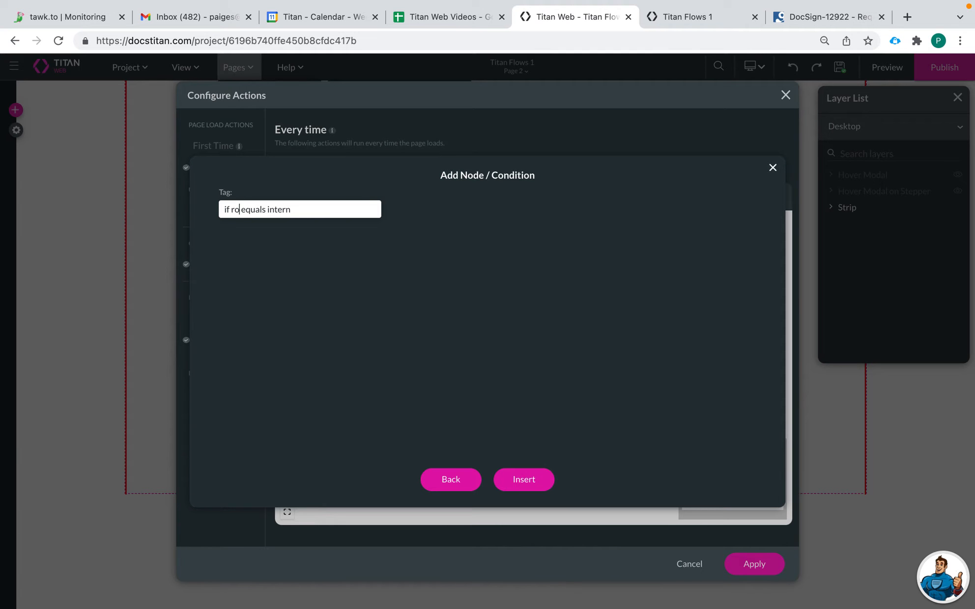
pyautogui.click(520, 485)
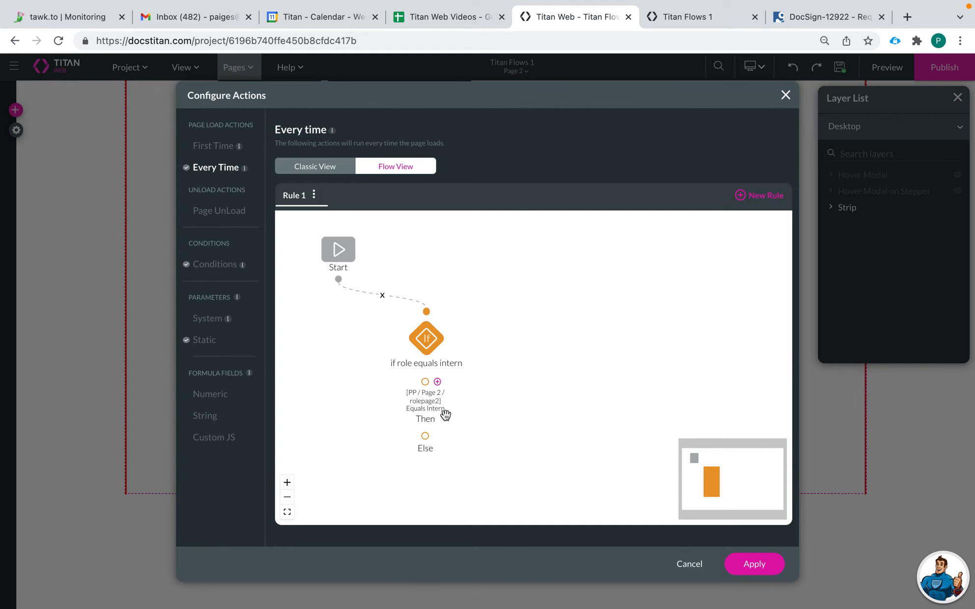
# Step: Add a Table Interactivity node on the Then branch and list its table actions
pyautogui.click(437, 381)
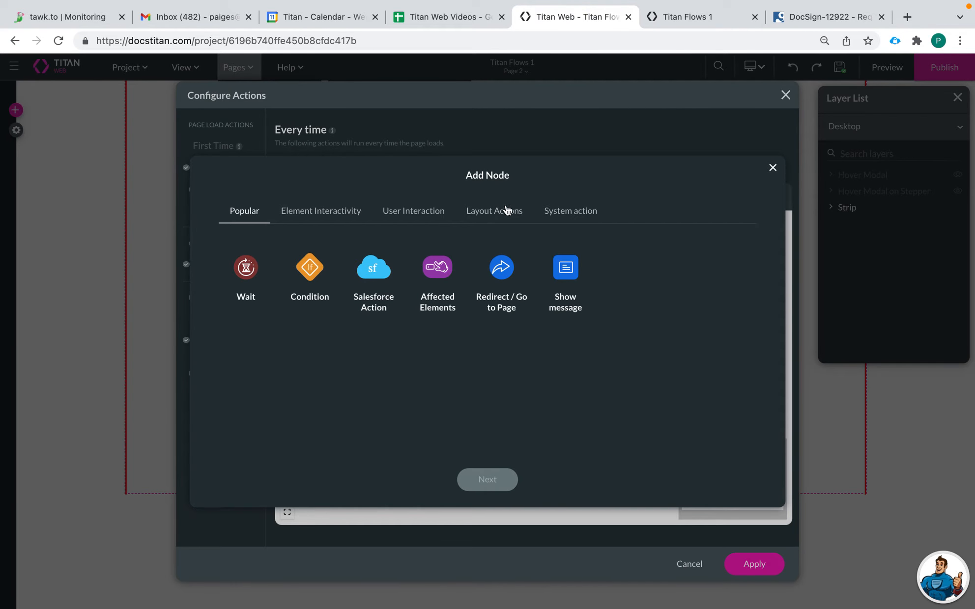
pyautogui.click(337, 211)
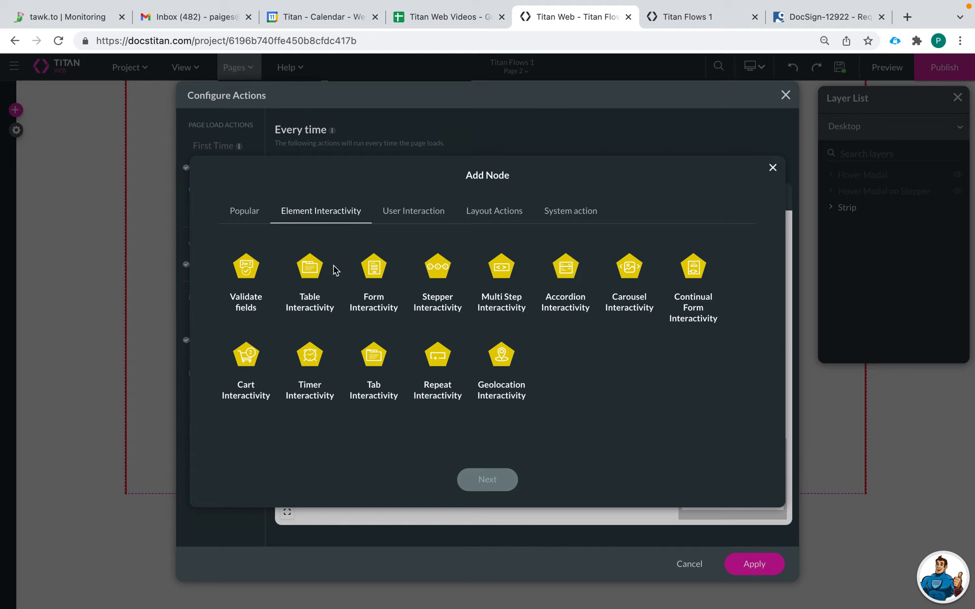
pyautogui.click(311, 270)
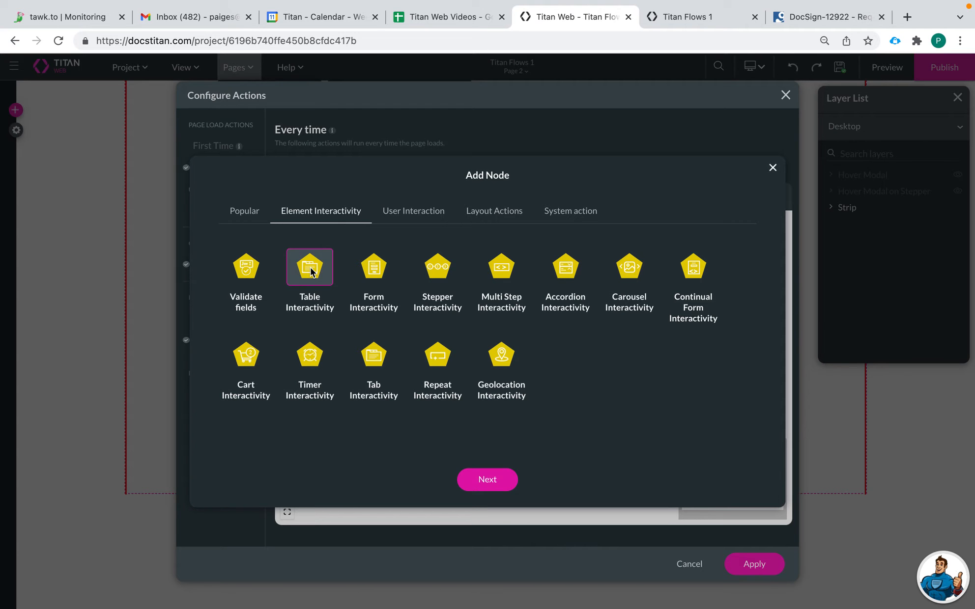
pyautogui.click(491, 480)
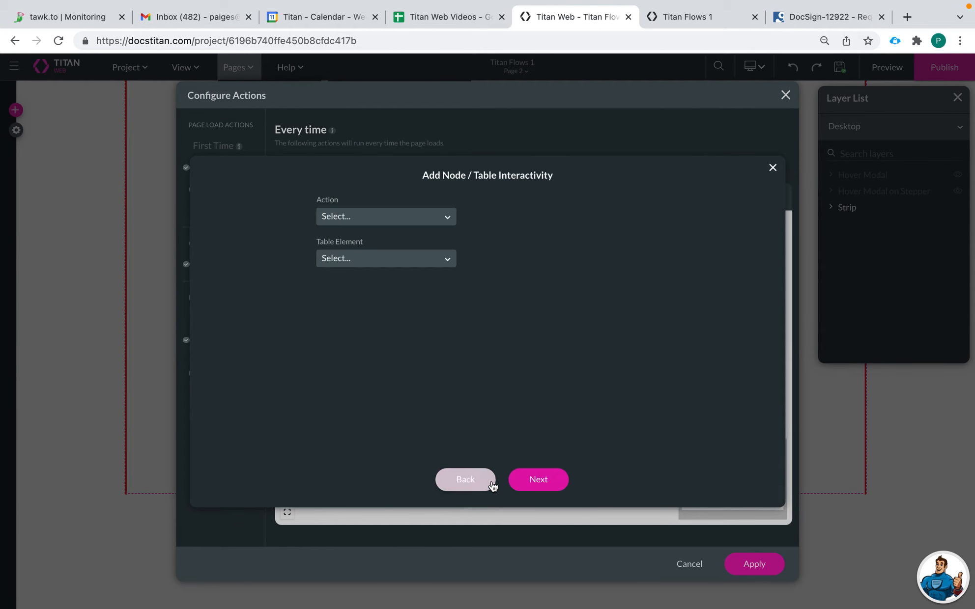
pyautogui.click(360, 217)
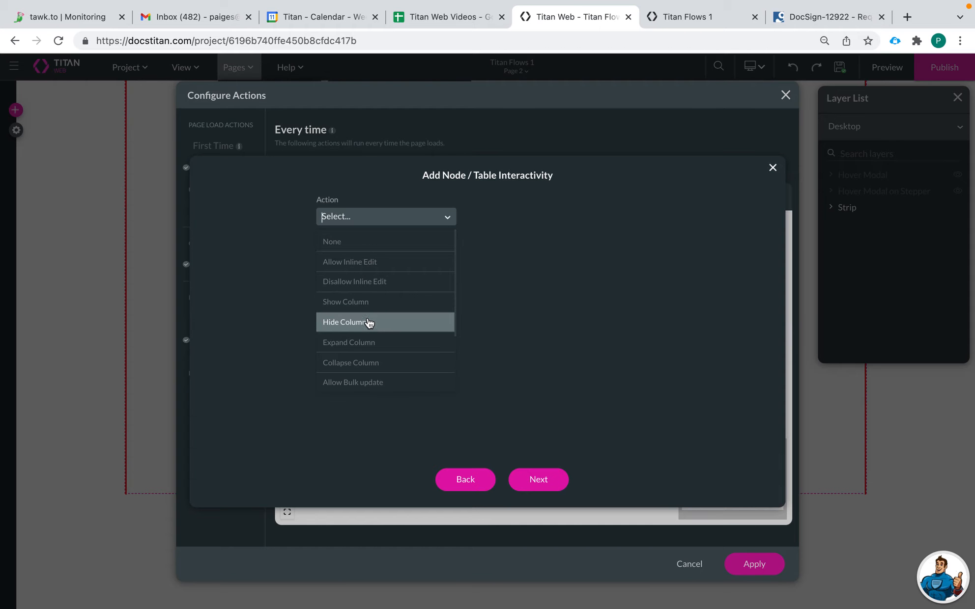
# Step: Set the table action to Hide Column on PowerTable / Billing Street
pyautogui.click(355, 324)
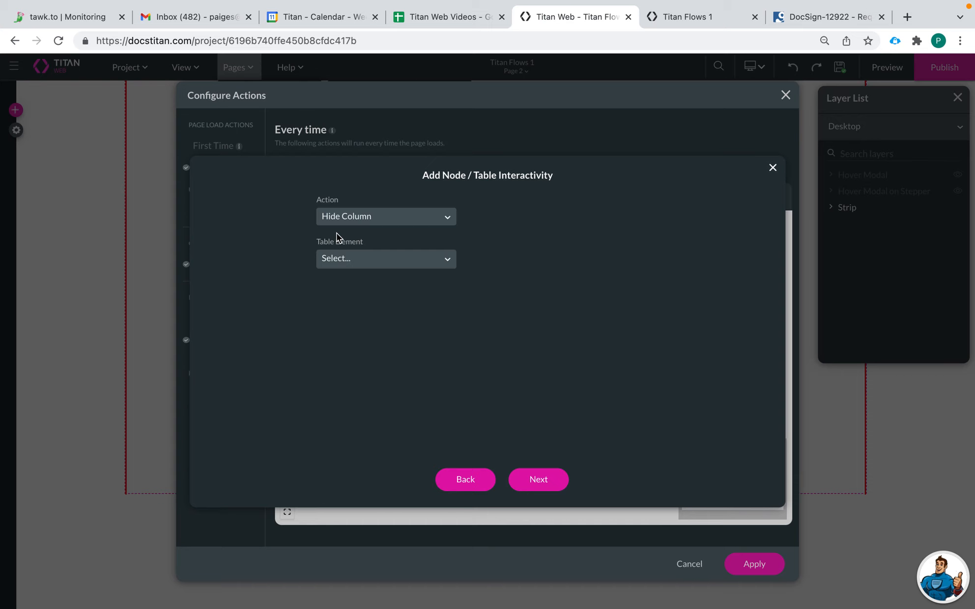
pyautogui.click(357, 265)
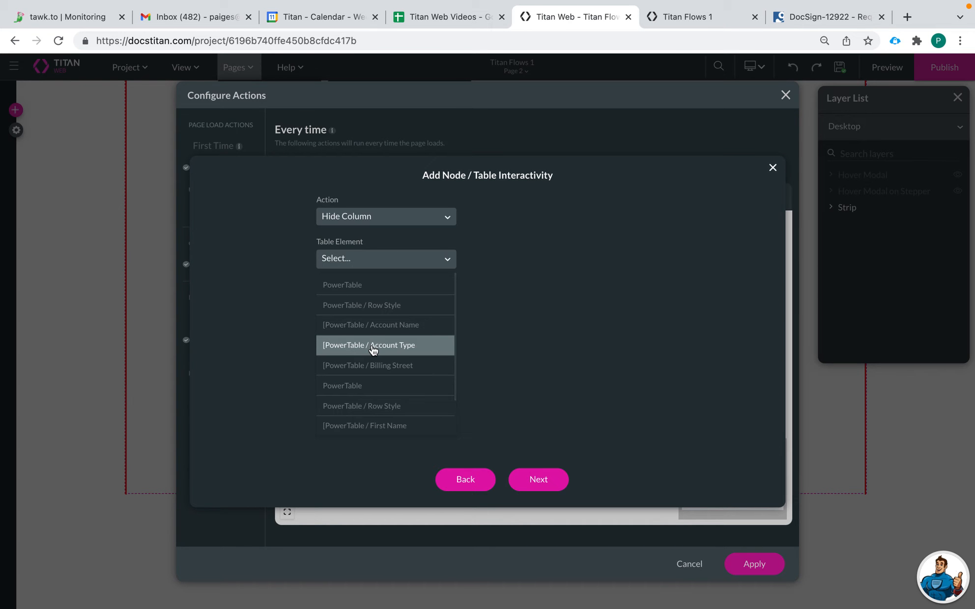
pyautogui.scroll(-1, 379, 393)
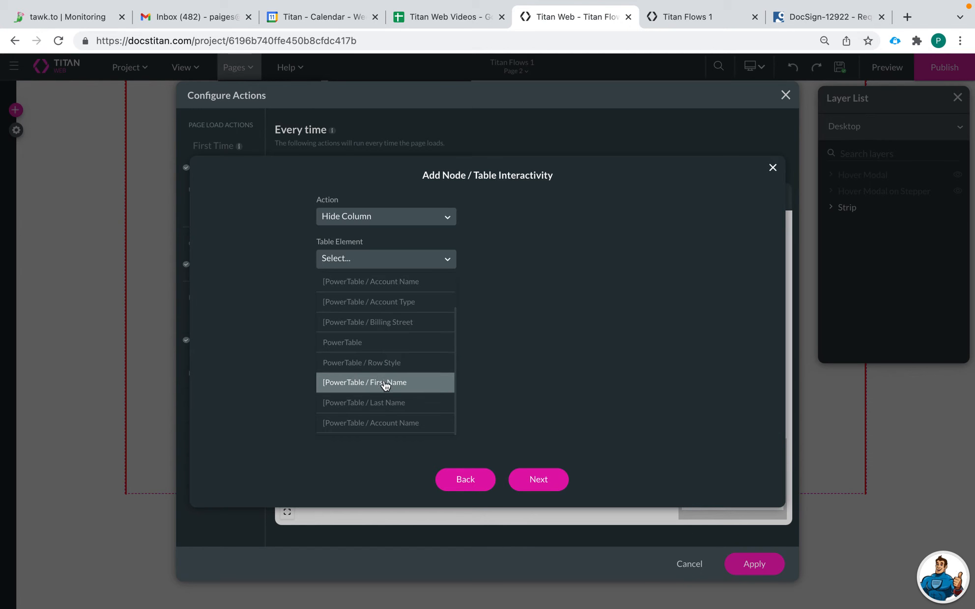
pyautogui.scroll(1, 396, 363)
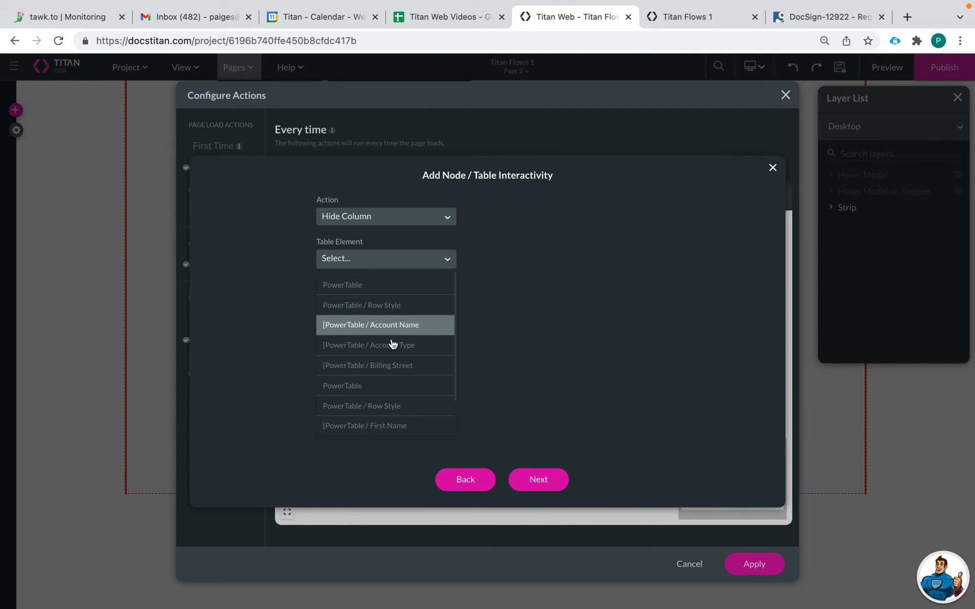
pyautogui.click(383, 367)
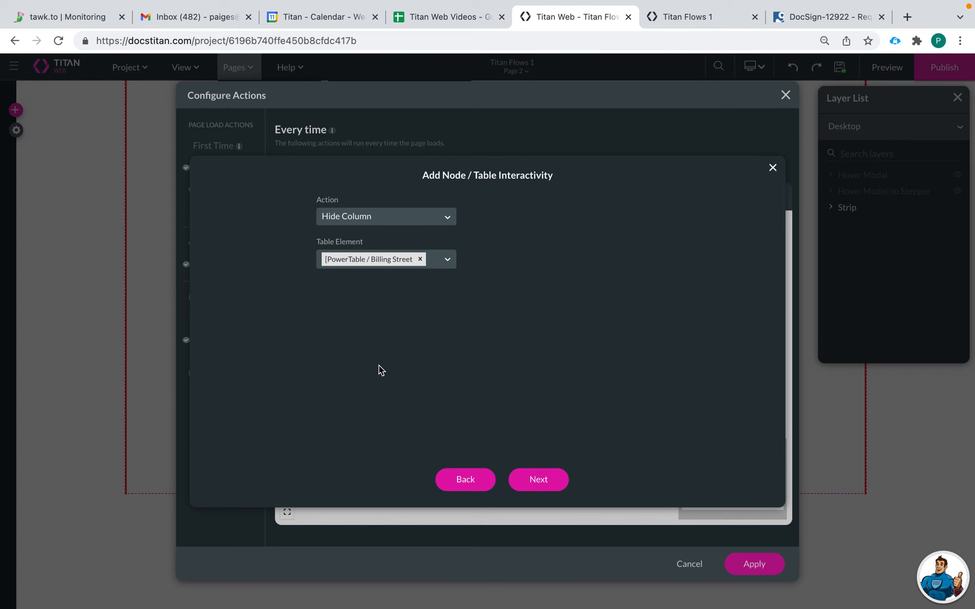
pyautogui.click(439, 268)
# Step: Tag the step 'hide billing street', insert it on the Then branch, and nudge the node right
pyautogui.click(538, 480)
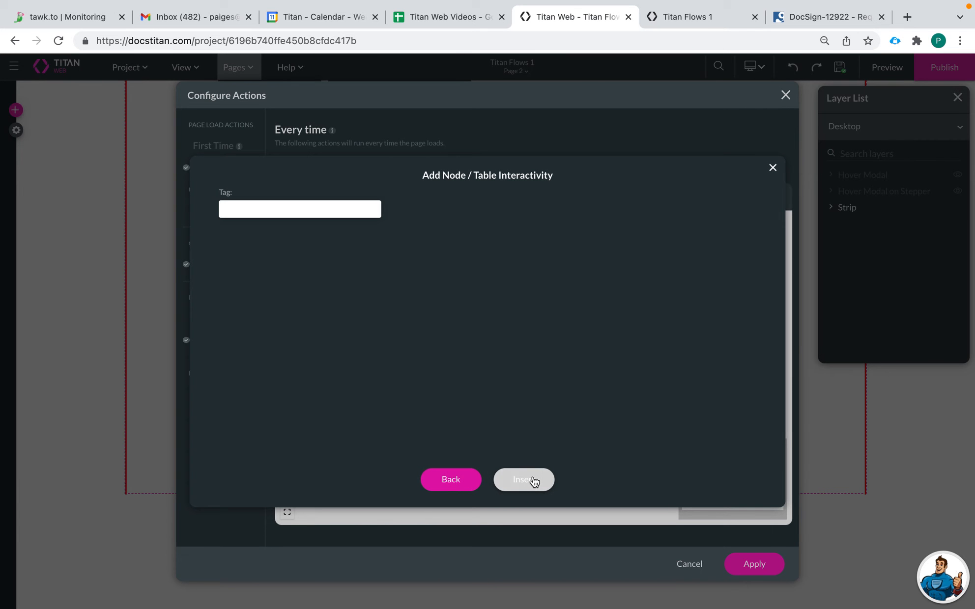
pyautogui.write('hide bil')
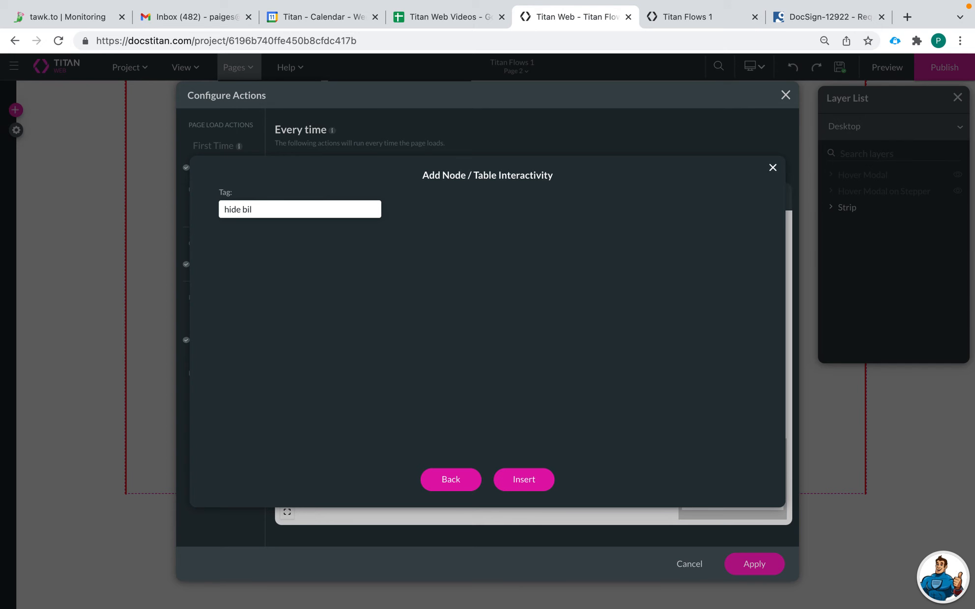
pyautogui.write('ling steo')
pyautogui.press('BackSpace')
pyautogui.press('BackSpace')
pyautogui.write('r')
pyautogui.click(530, 486)
pyautogui.moveTo(478, 417); pyautogui.dragTo(530, 413)
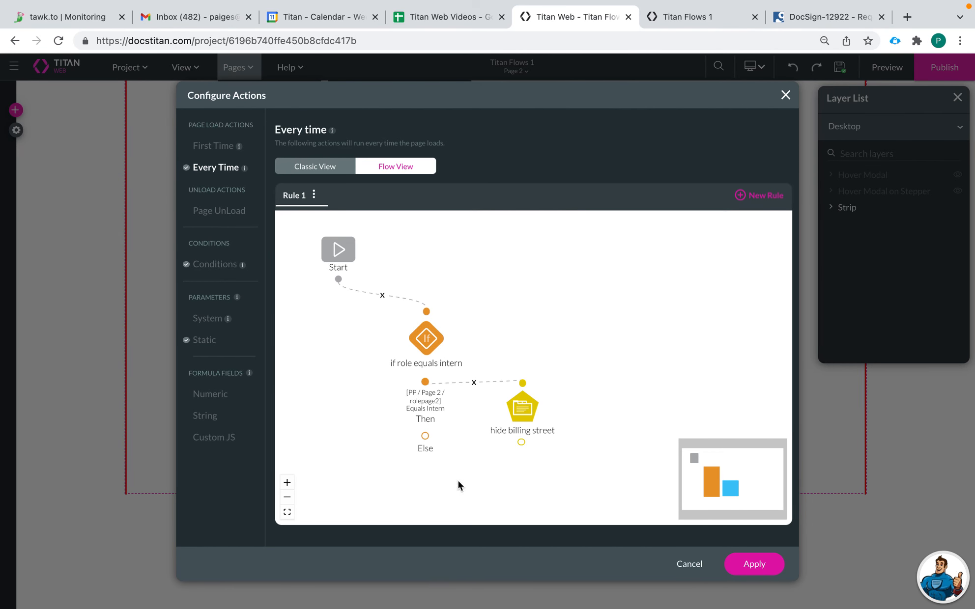
# Step: Apply the page-load actions, save the project, and preview it from the Home page
pyautogui.click(754, 567)
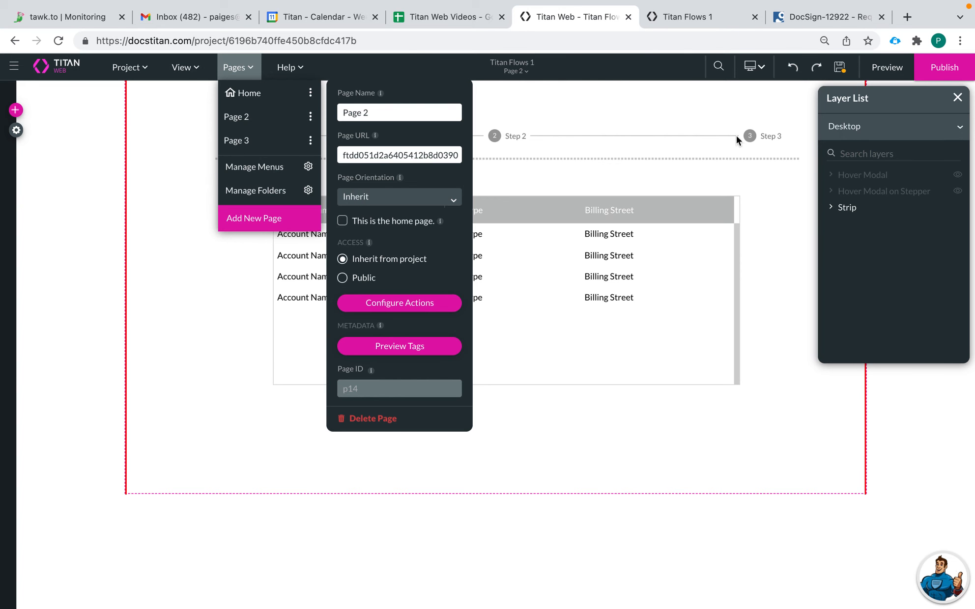
pyautogui.click(840, 69)
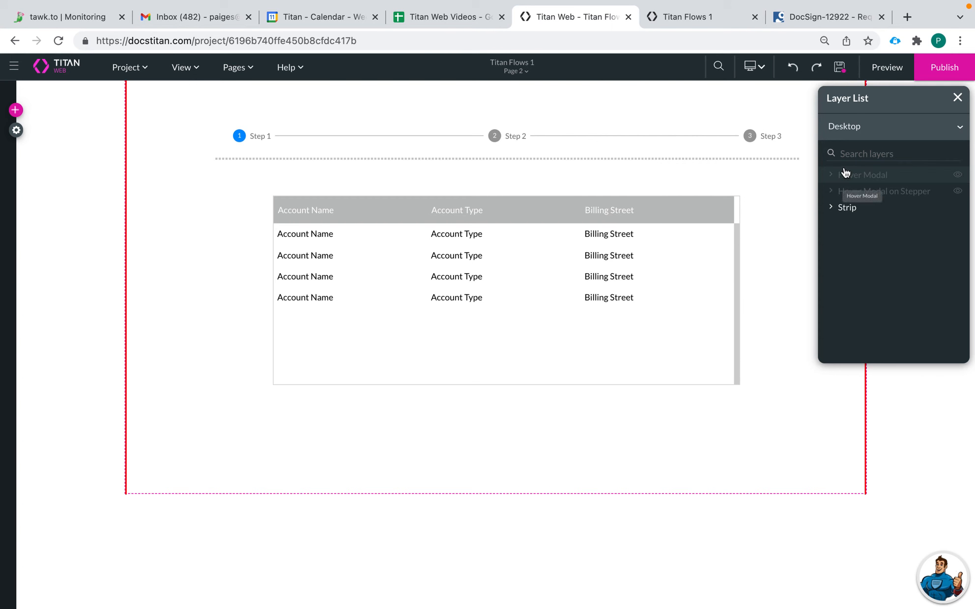
pyautogui.click(515, 72)
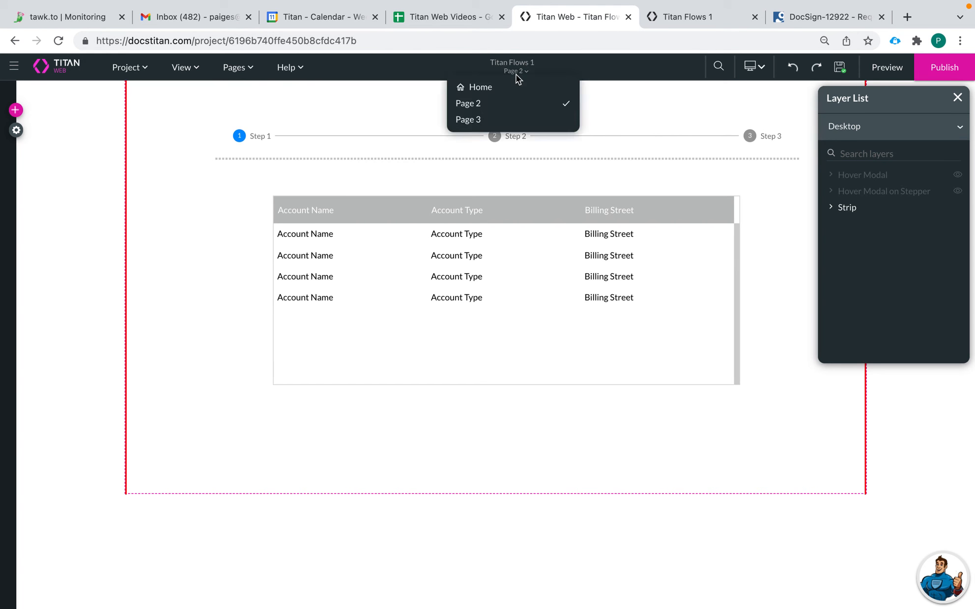
pyautogui.click(491, 88)
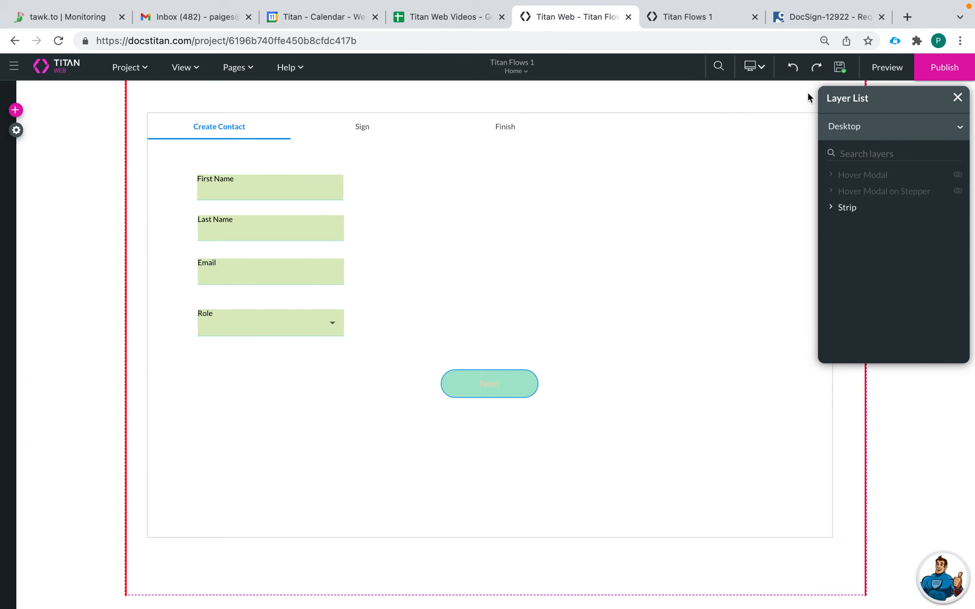
pyautogui.click(881, 72)
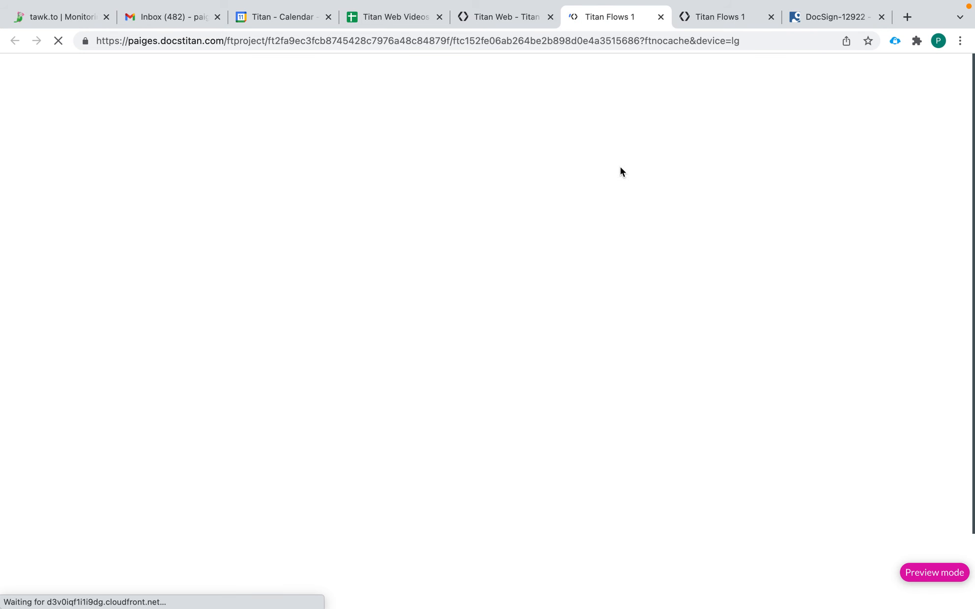
# Step: Fill in first name, last name and email with role Intern, submit, then close the preview
pyautogui.click(212, 190)
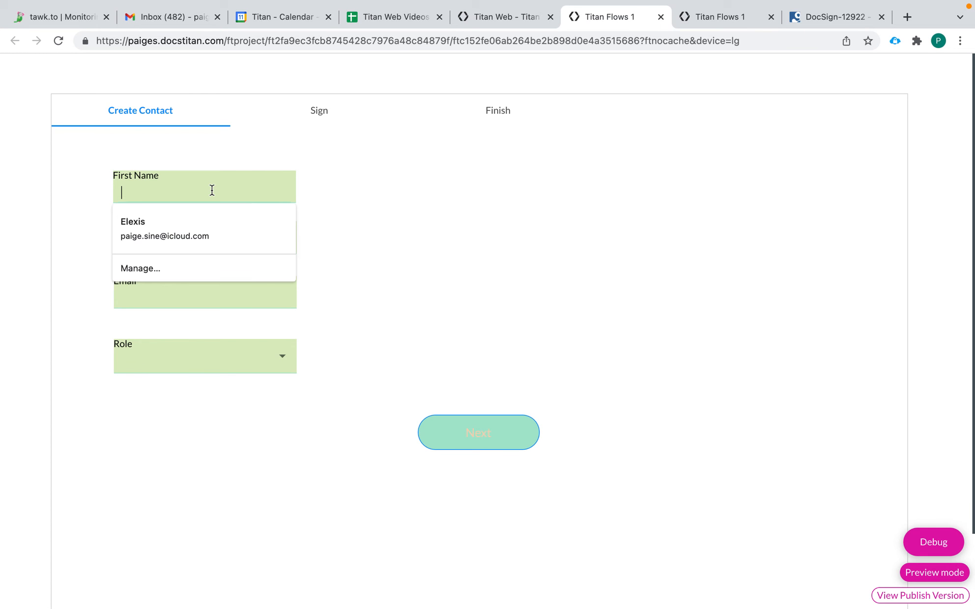
pyautogui.press('Escape')
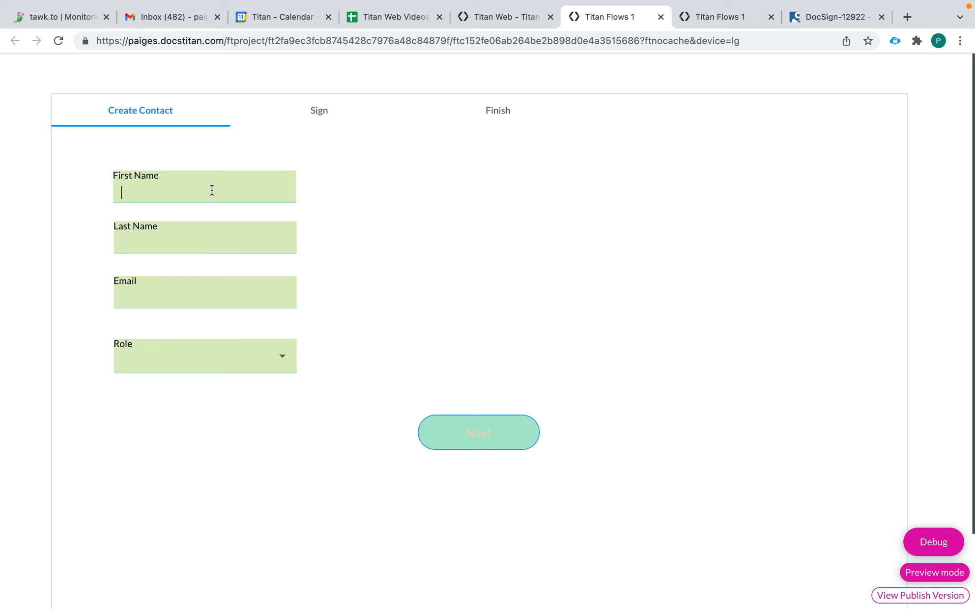
pyautogui.press('Escape')
pyautogui.click(137, 244)
pyautogui.write('b')
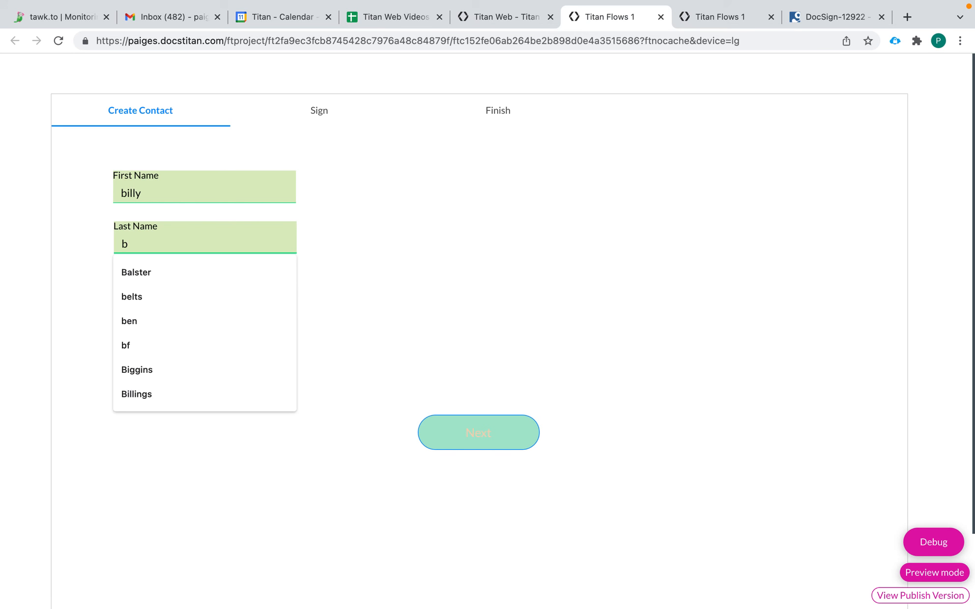
pyautogui.write('ags')
pyautogui.click(163, 294)
pyautogui.press('Escape')
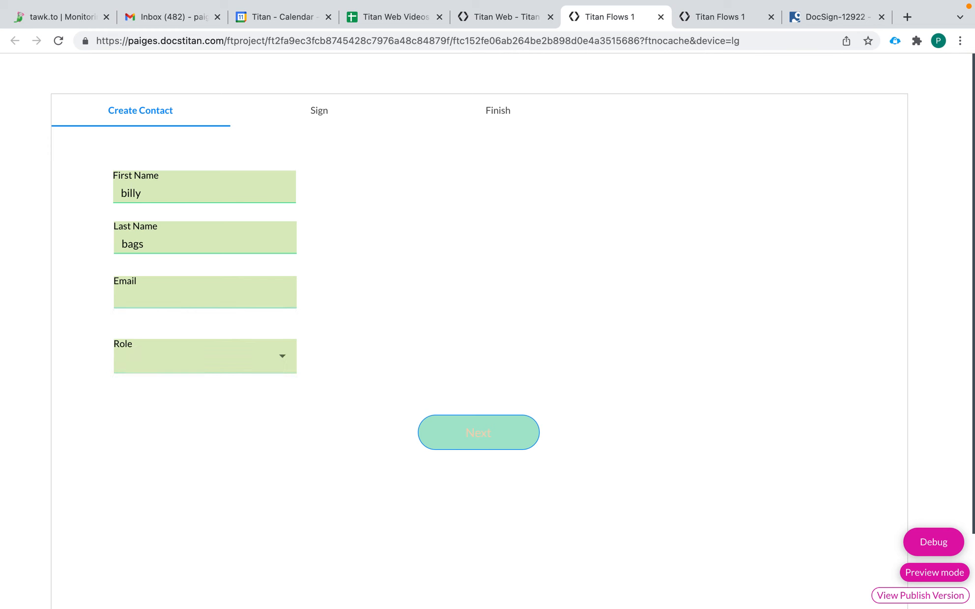
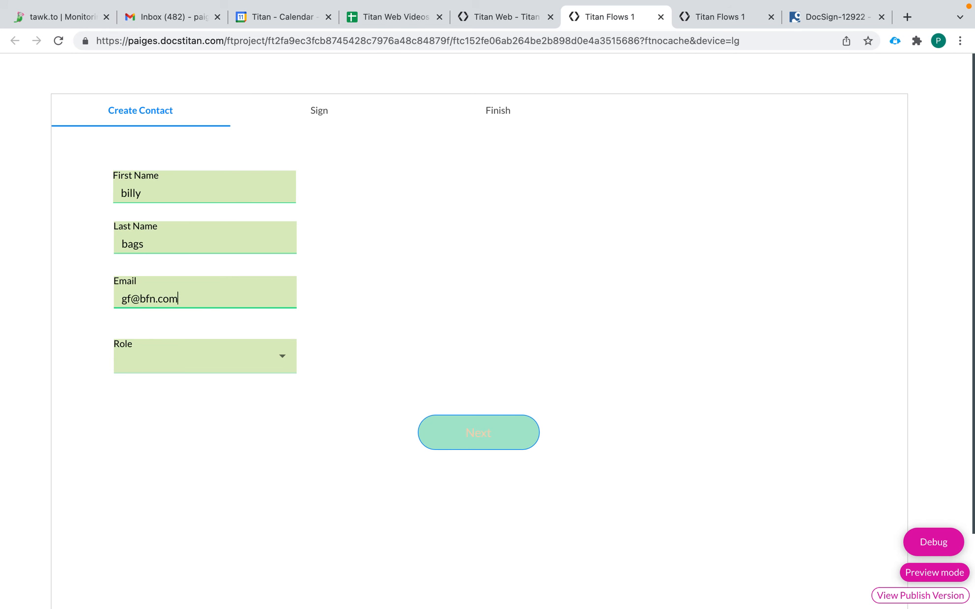
pyautogui.click(202, 367)
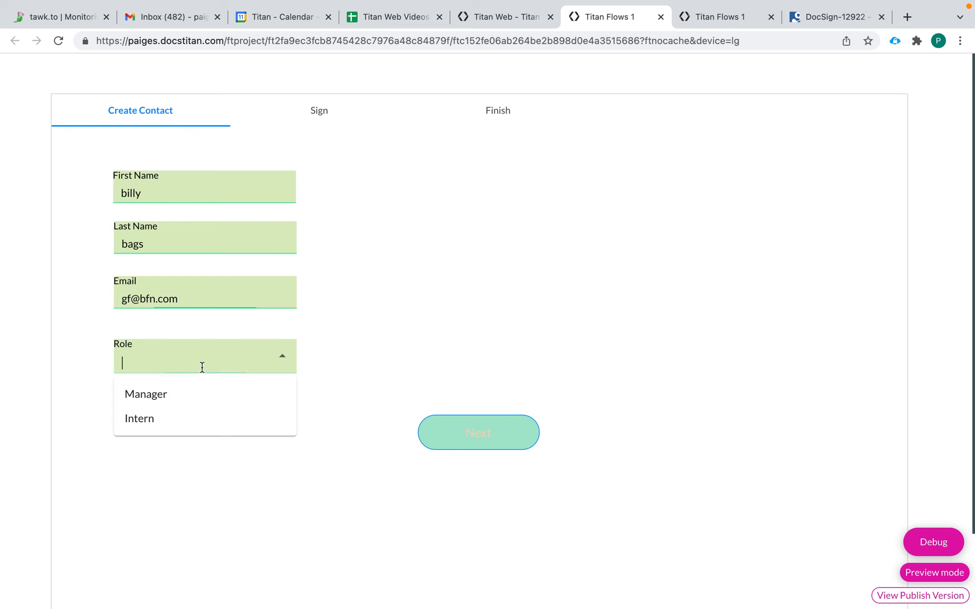
pyautogui.click(169, 418)
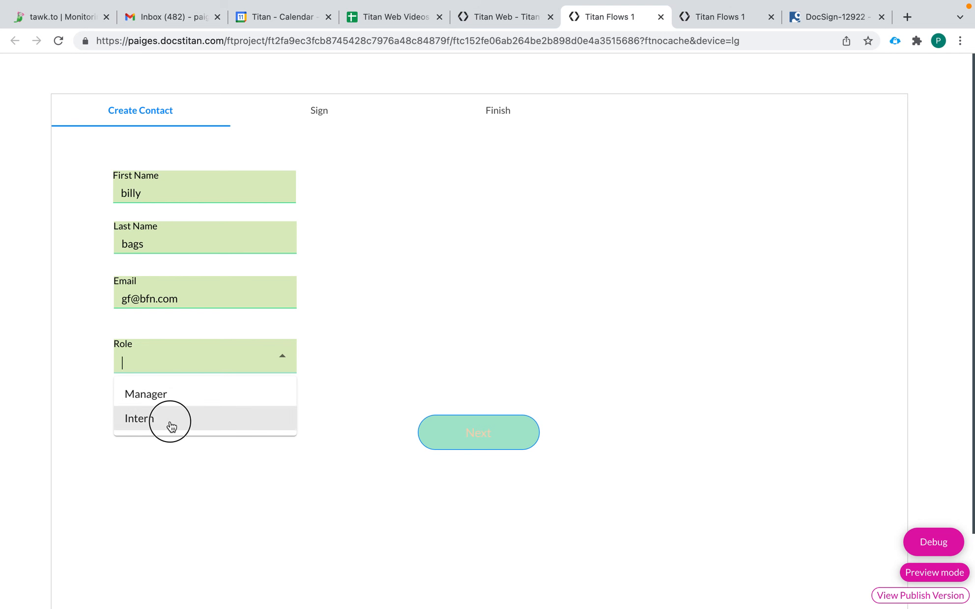
pyautogui.click(471, 444)
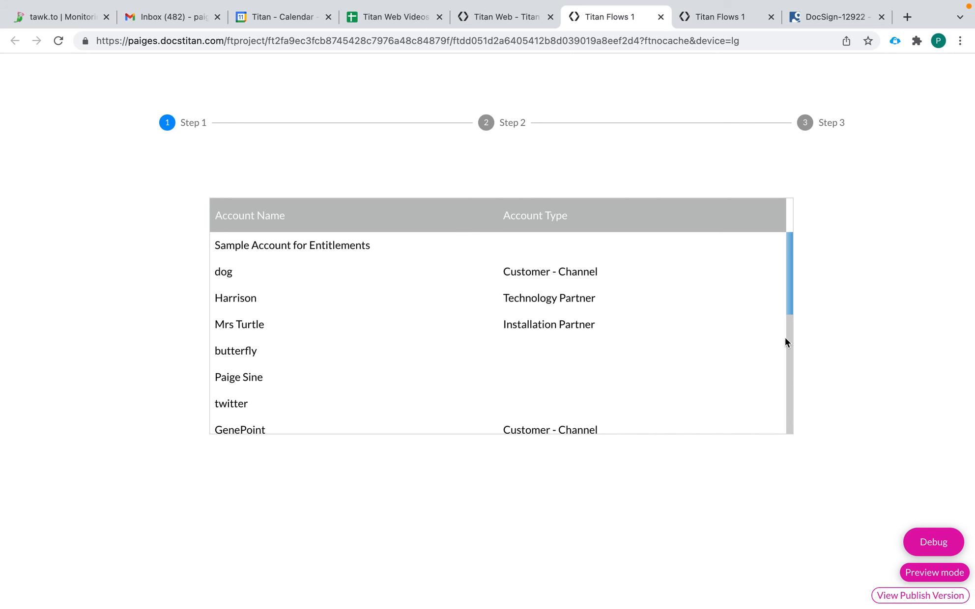
pyautogui.click(660, 16)
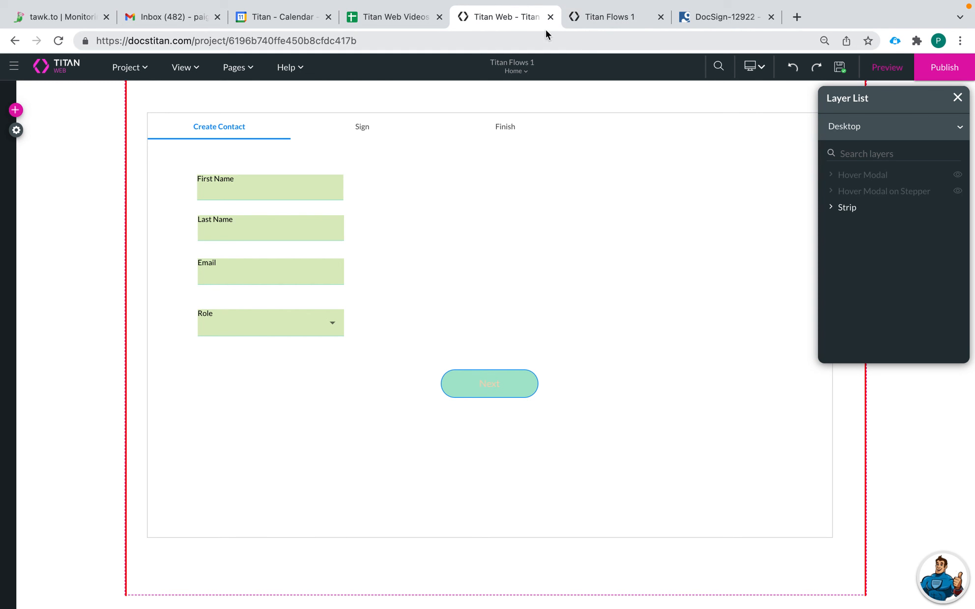
# Step: In a fresh preview, enter first name, last name and email, choose Manager, and submit
pyautogui.click(897, 71)
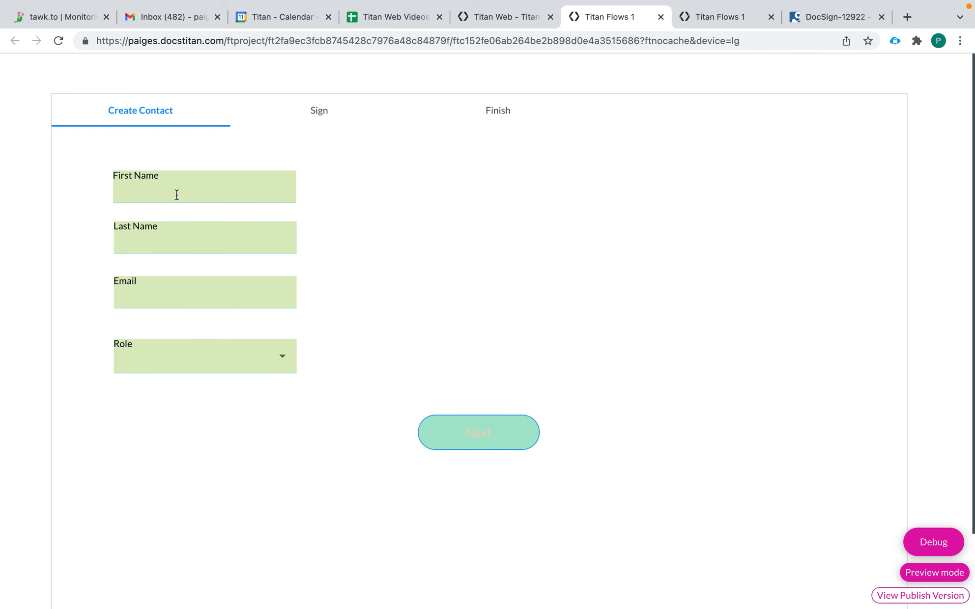
pyautogui.click(178, 183)
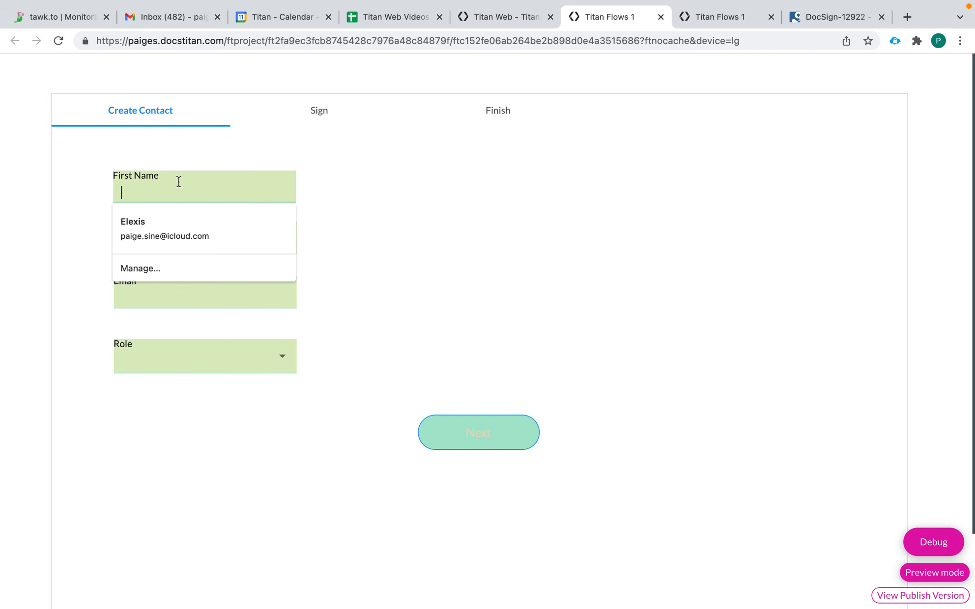
pyautogui.click(179, 182)
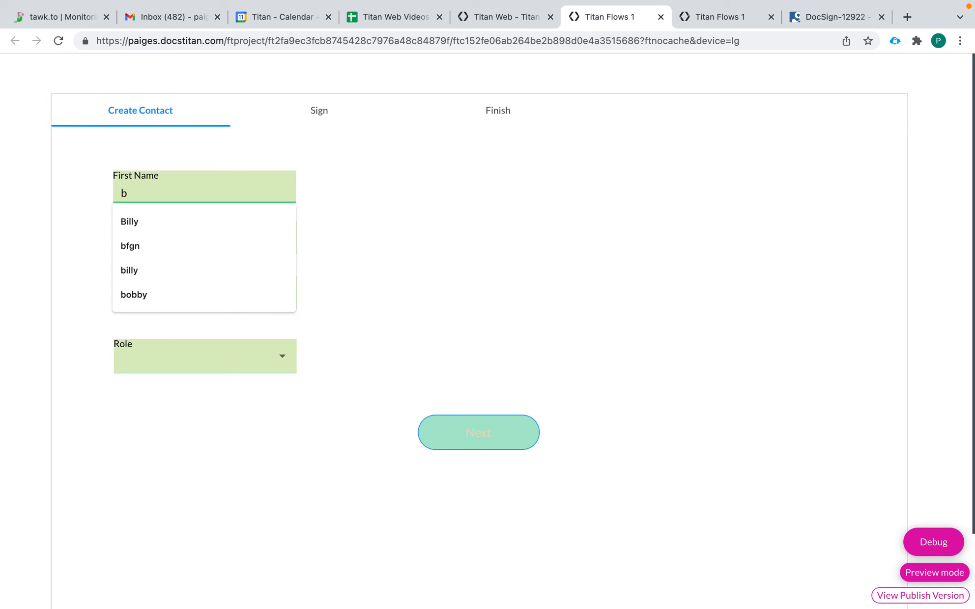
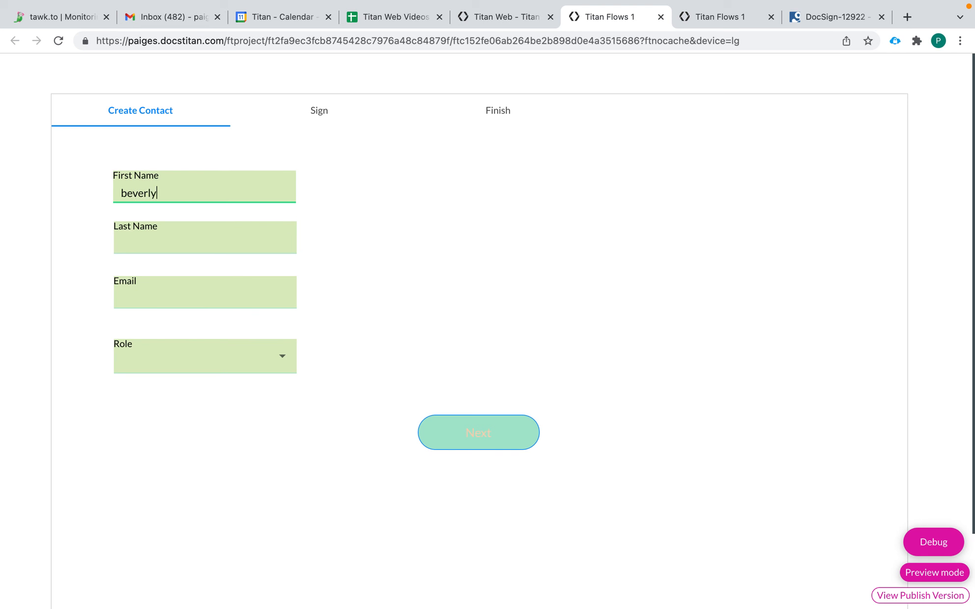
pyautogui.click(180, 232)
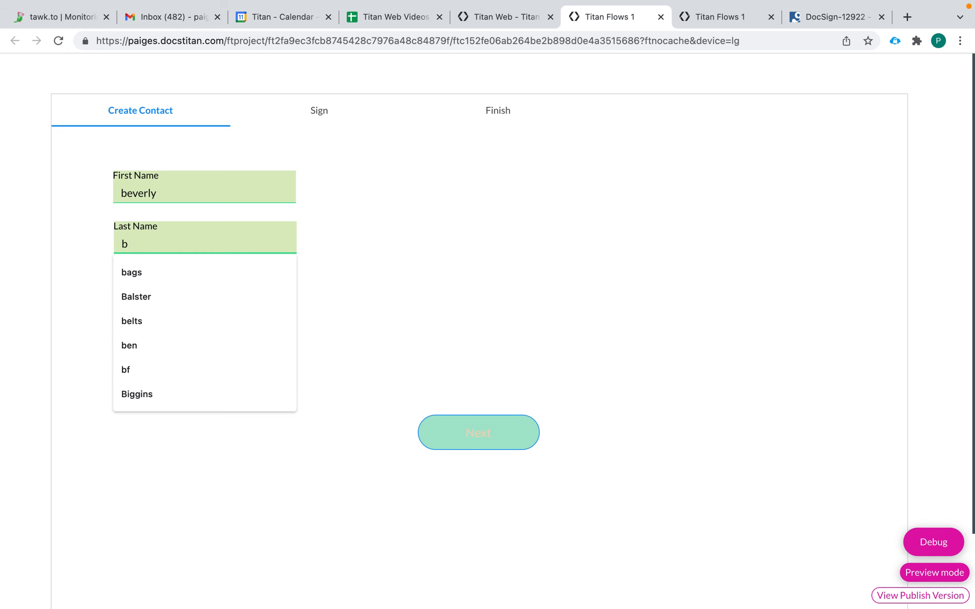
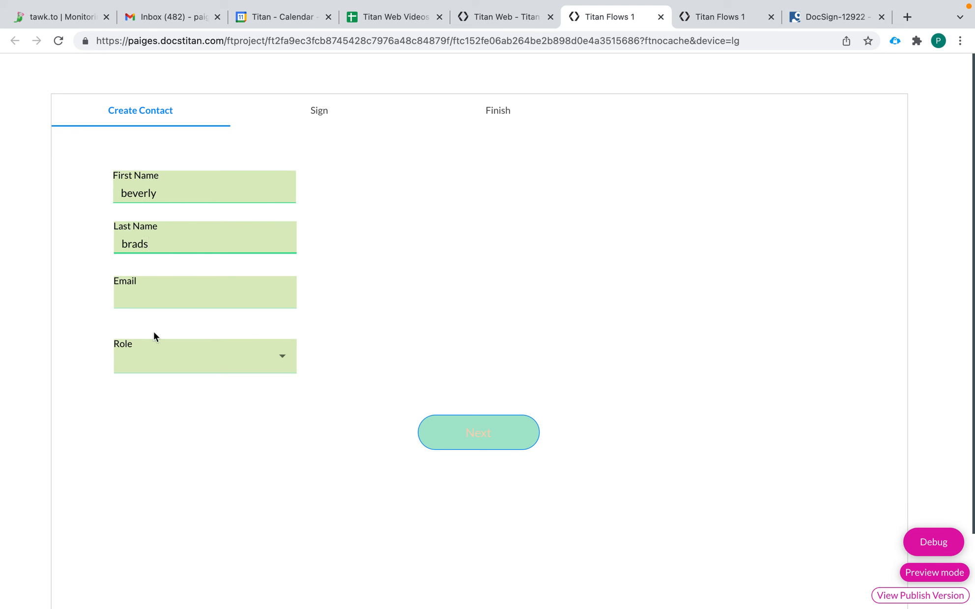
pyautogui.click(176, 303)
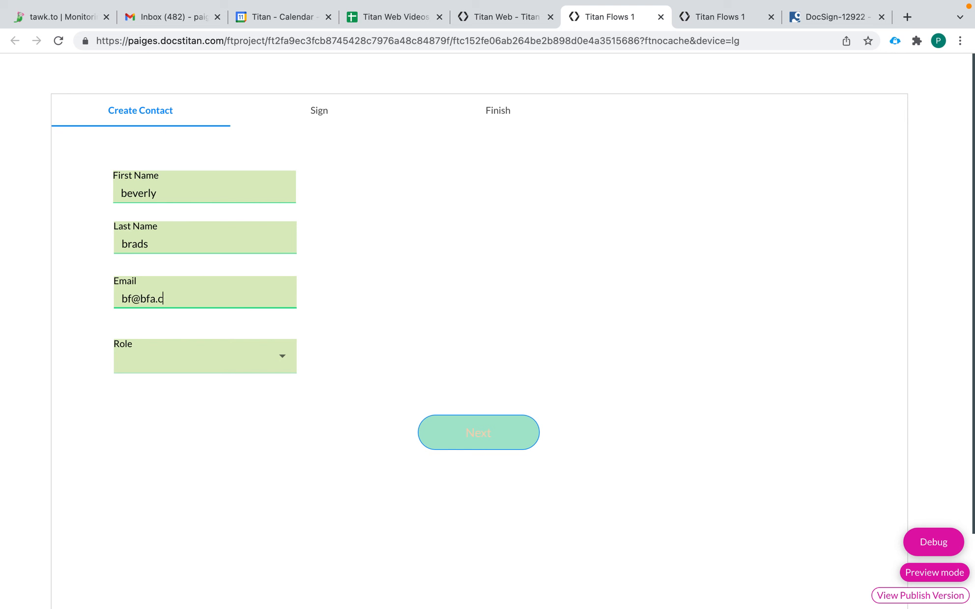
pyautogui.click(191, 367)
pyautogui.click(188, 390)
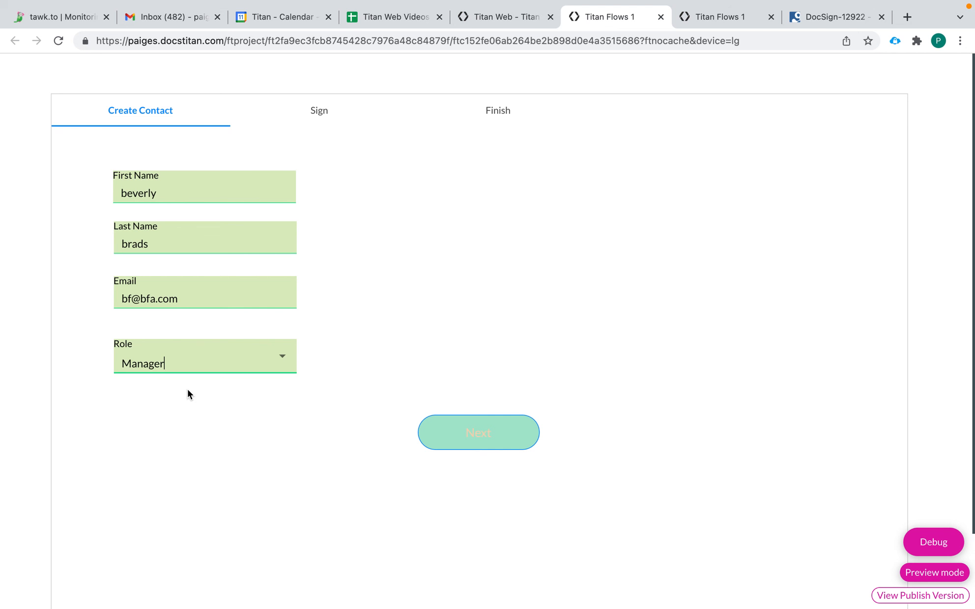
pyautogui.click(481, 438)
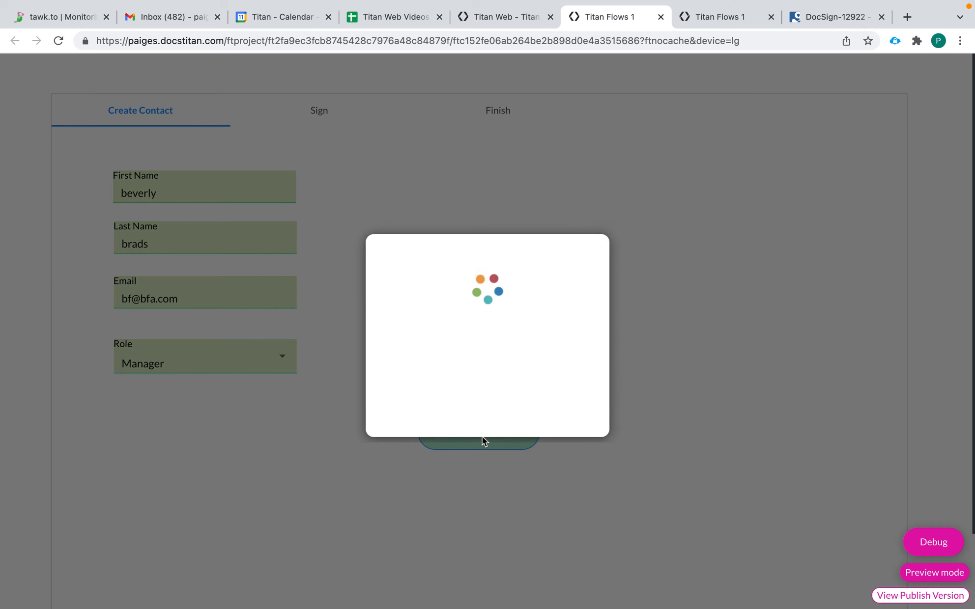